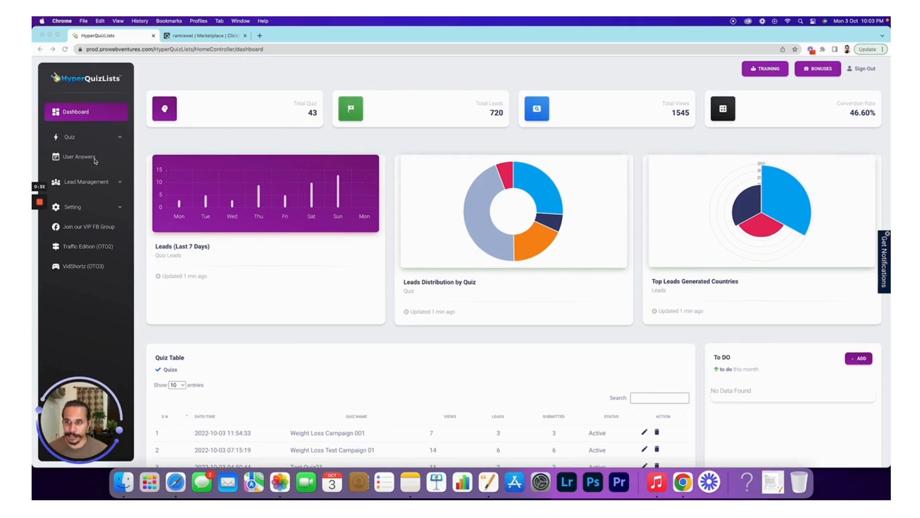
- Browse the Lead Management and Setting sidebar menus, then expand the Quiz menu to reveal Create Quiz
click(119, 183)
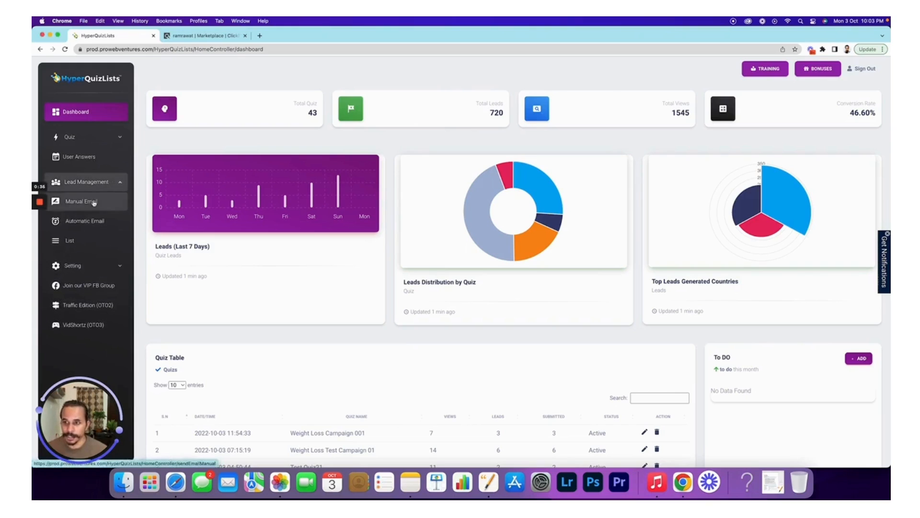
click(121, 185)
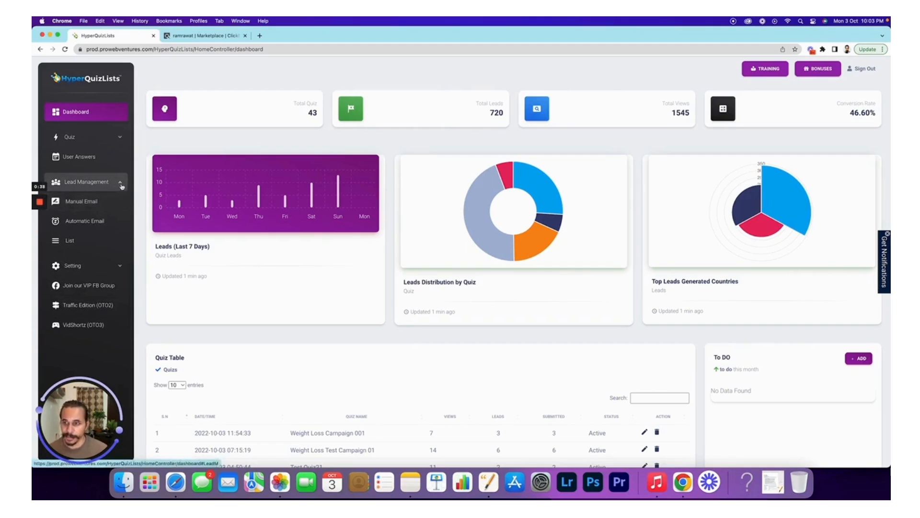
click(108, 207)
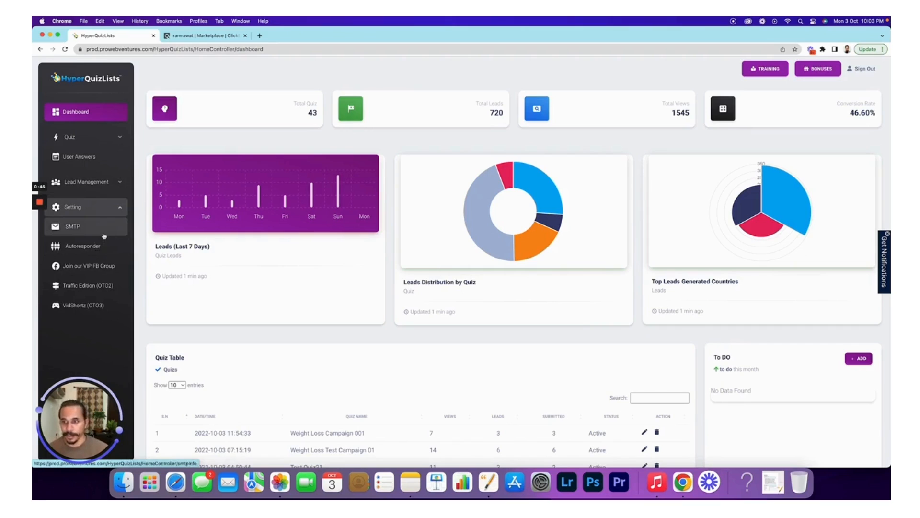
click(119, 209)
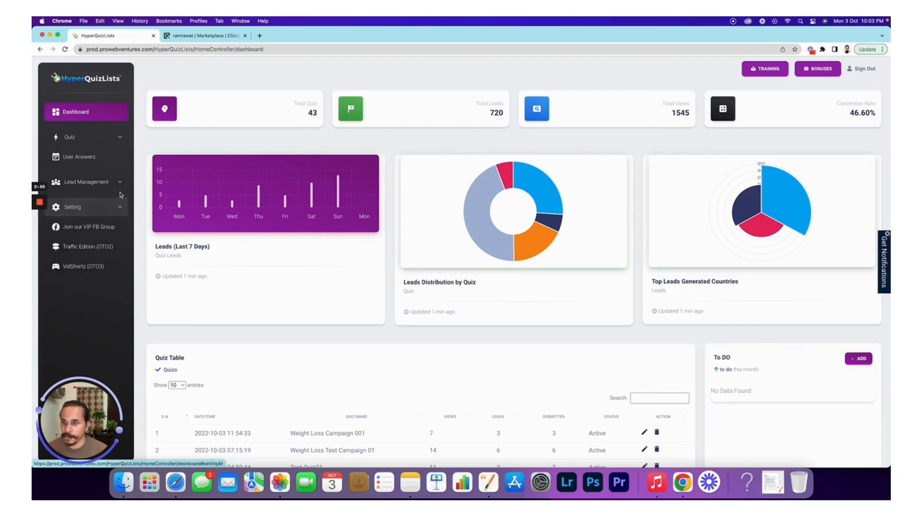
click(119, 183)
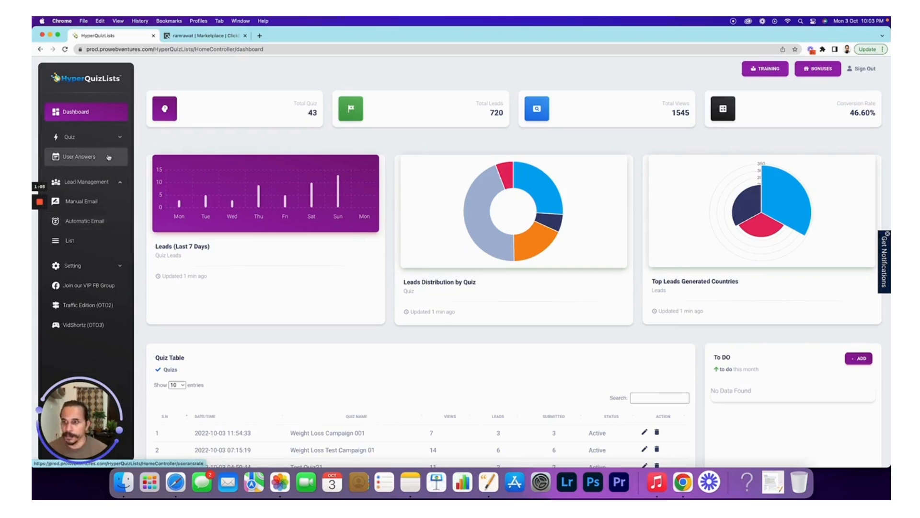
click(118, 182)
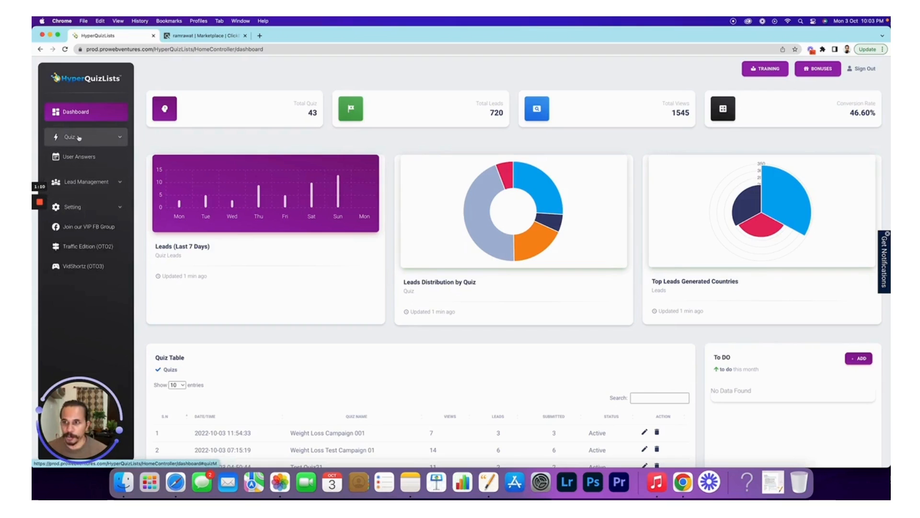
click(94, 139)
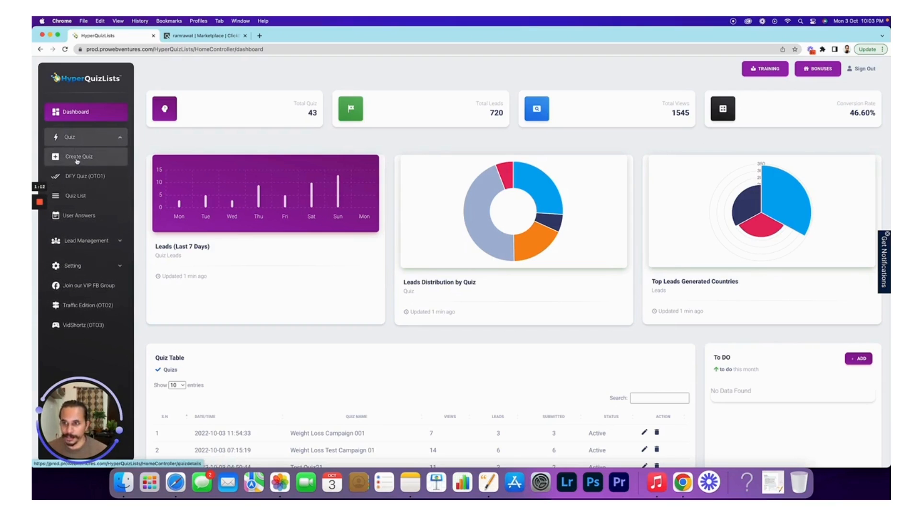
- Start a new quiz and look over the Create Quiz form
click(77, 158)
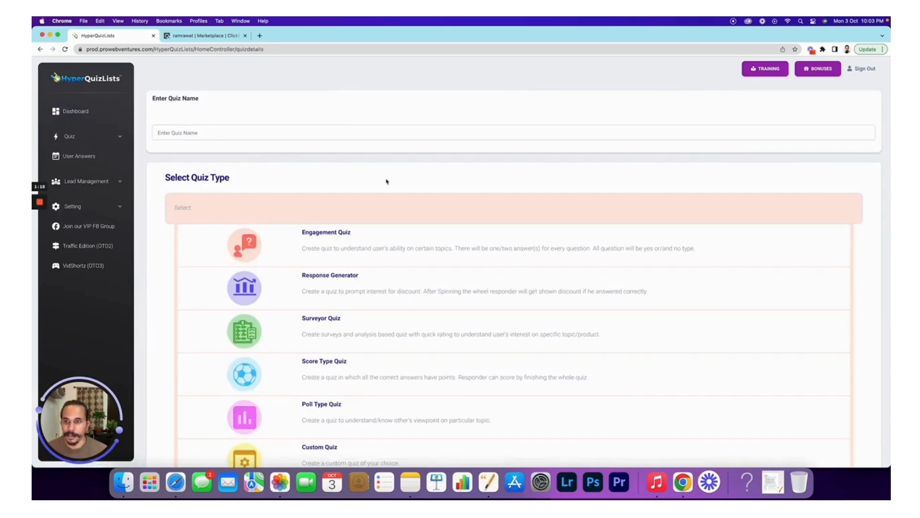
scroll(387, 181, down, 1)
scroll(401, 214, down, 2)
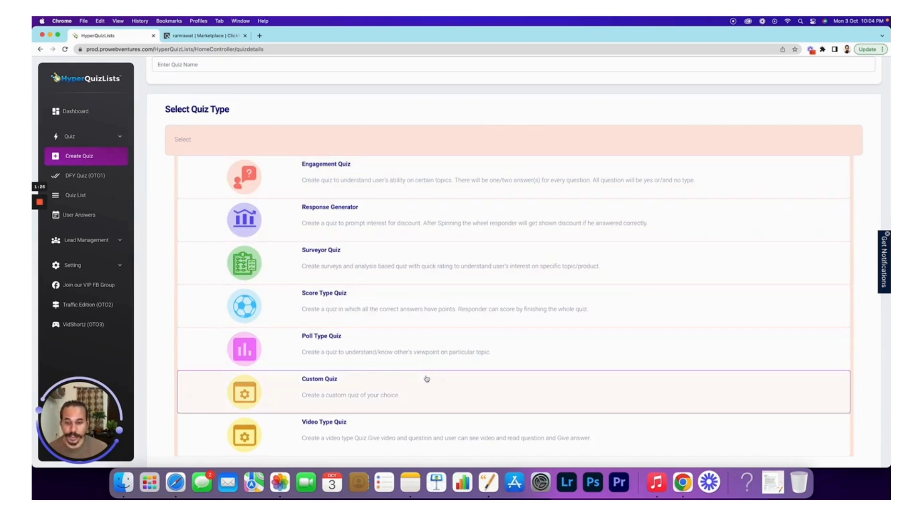
scroll(322, 216, up, 3)
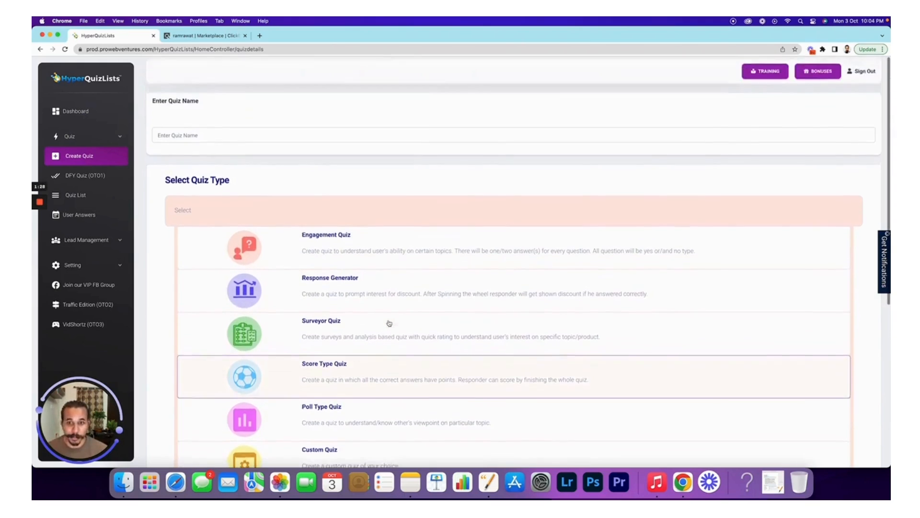
scroll(382, 267, down, 5)
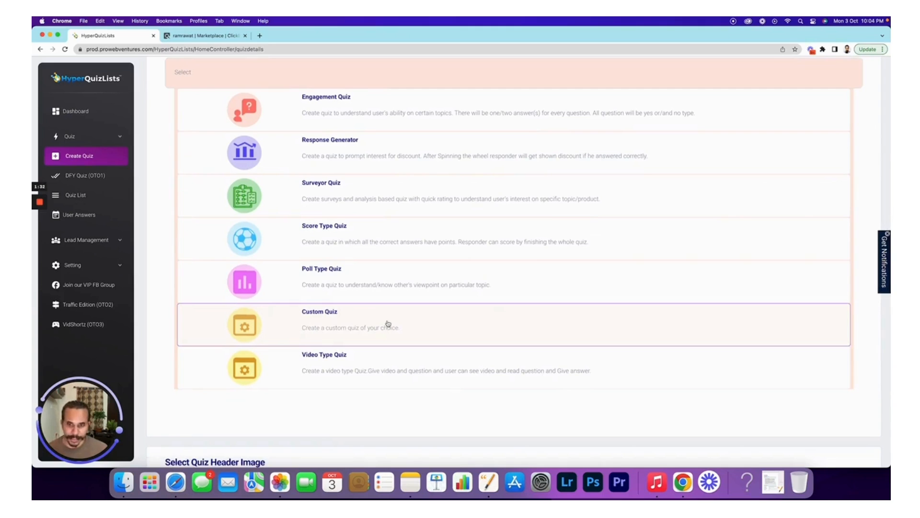
scroll(388, 323, up, 5)
- Name the quiz 'Diet Plan 01' and review the Select Quiz Type list
click(218, 129)
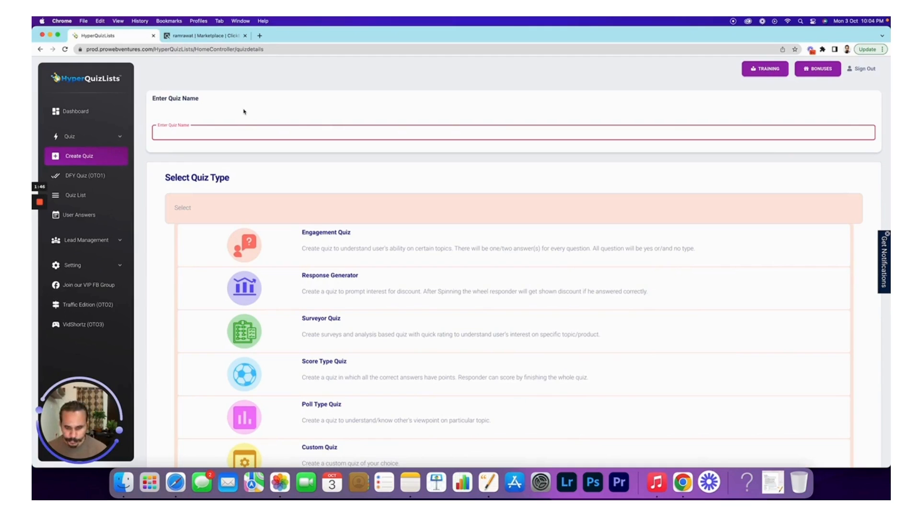
text(Diet Plan)
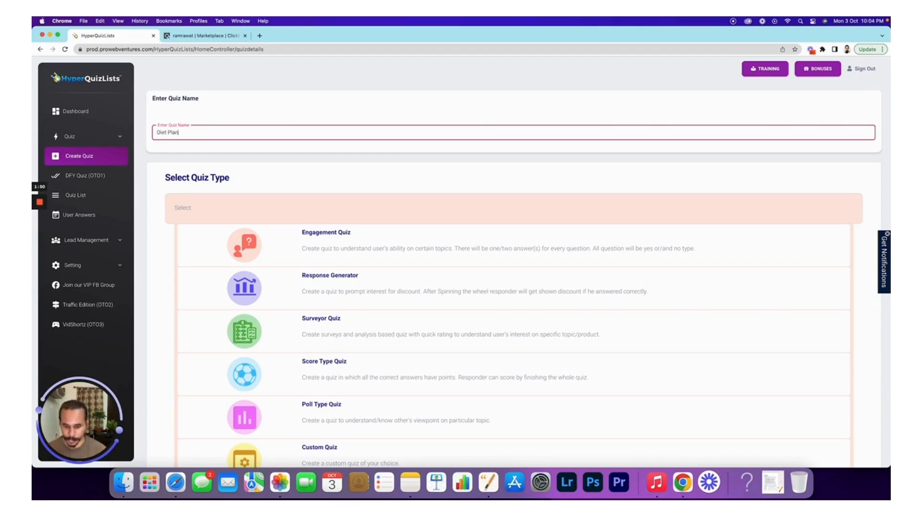
text( 01)
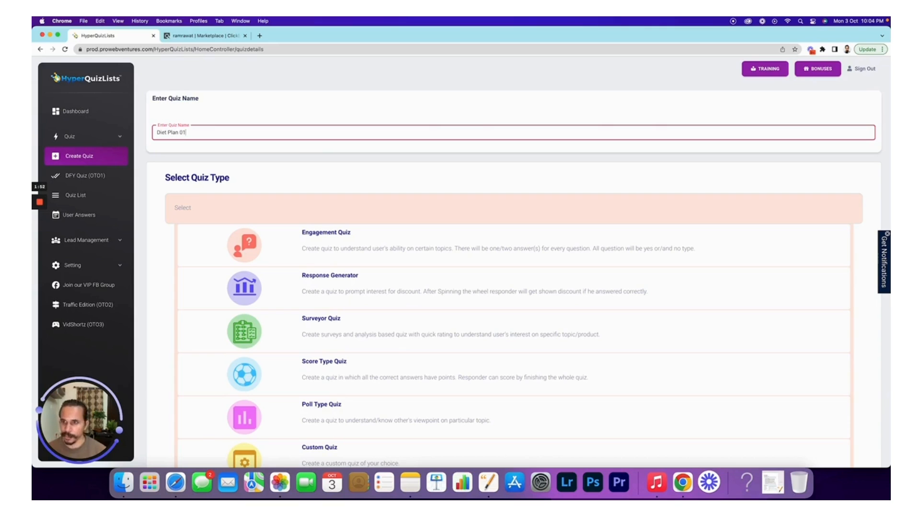
scroll(326, 139, down, 5)
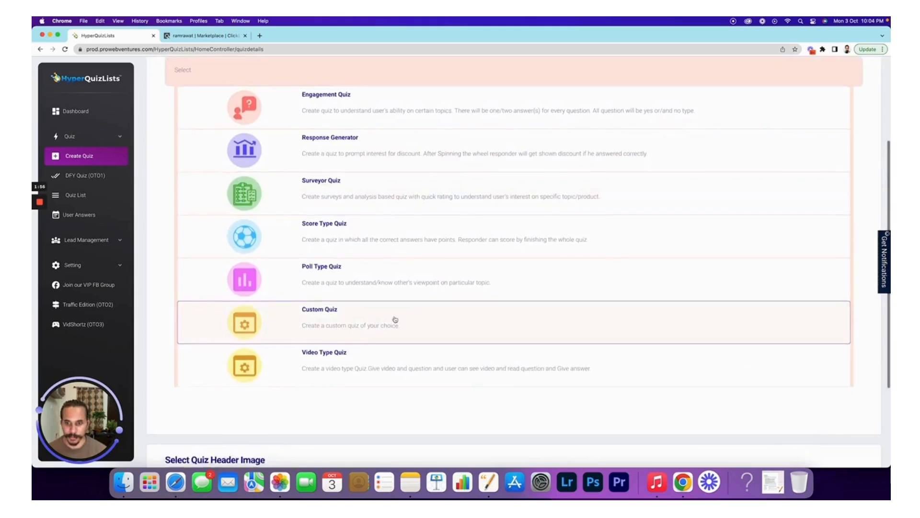
scroll(395, 320, down, 5)
- Continue to the quiz builder and open the Start block for editing
click(854, 416)
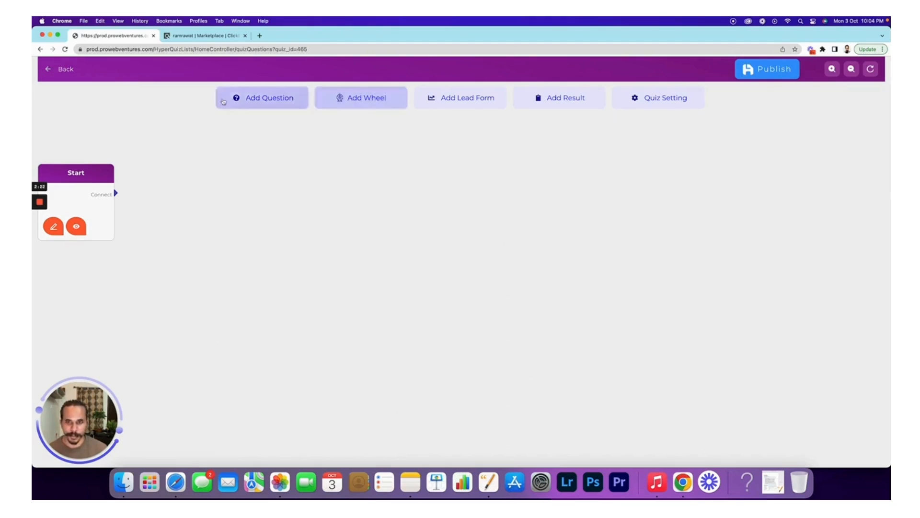
mouse_move(46, 191)
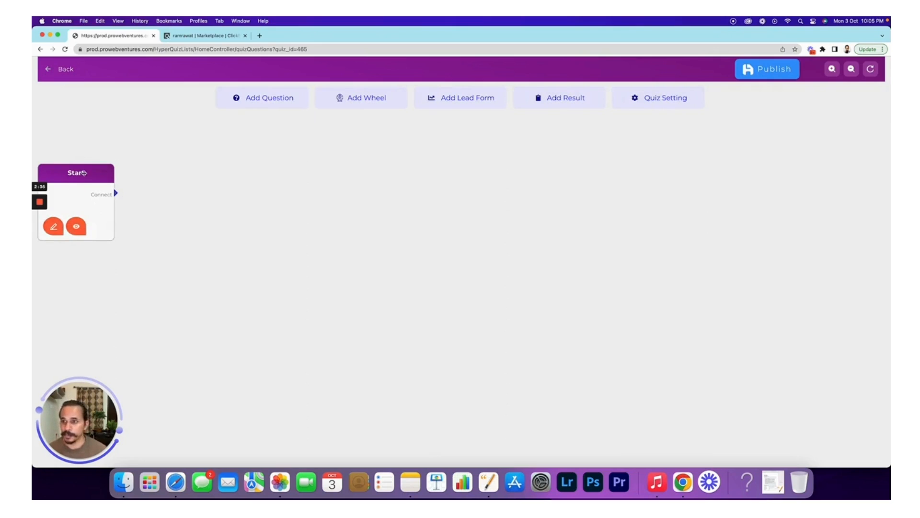
click(54, 228)
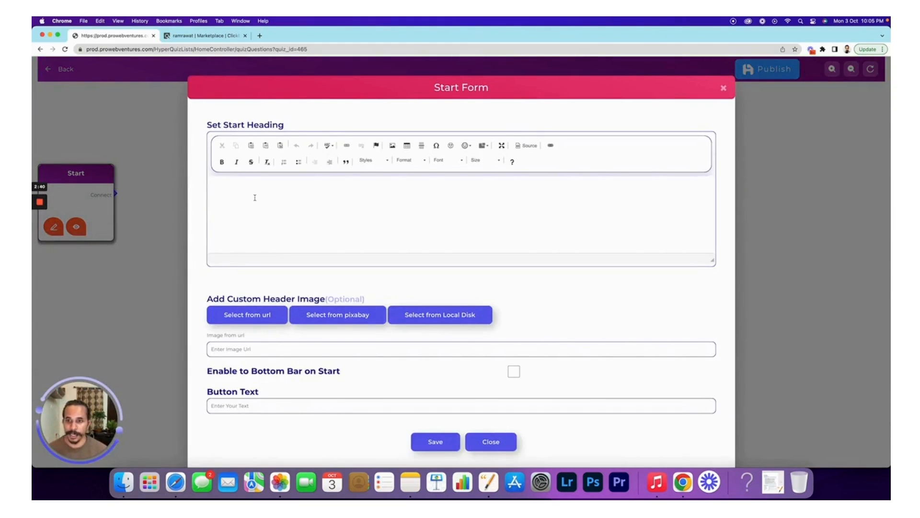
- Make 'Are you interested in losing weight by diet plan?' a Heading 1 start heading, then enter 'diet plan weight loss' in a new tab
click(254, 198)
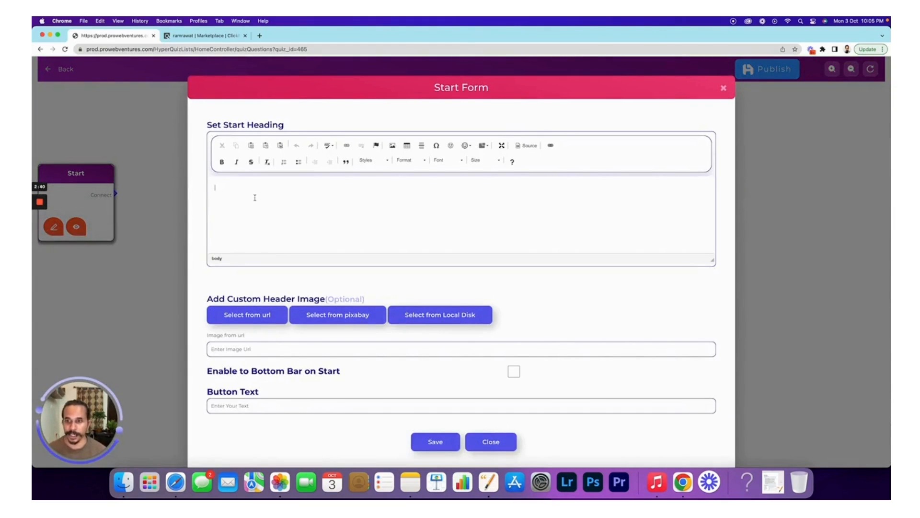
text(Are you int)
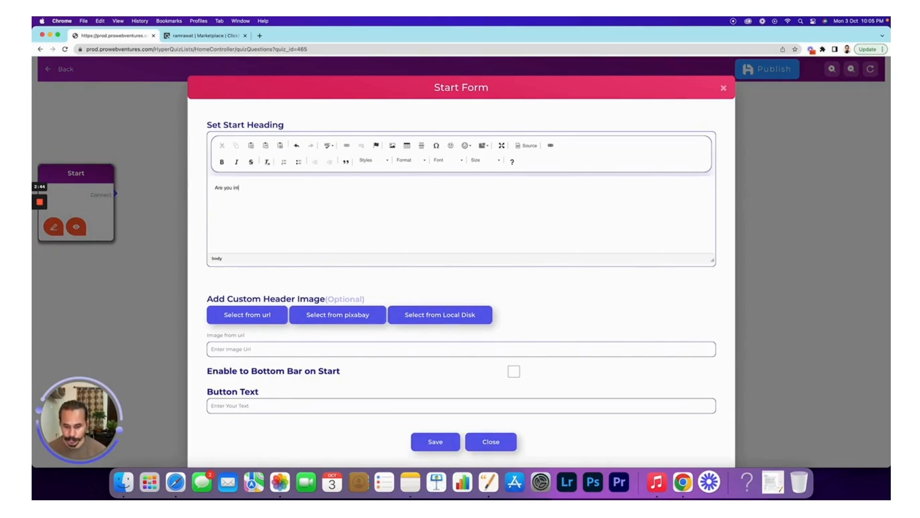
text(erested in lo)
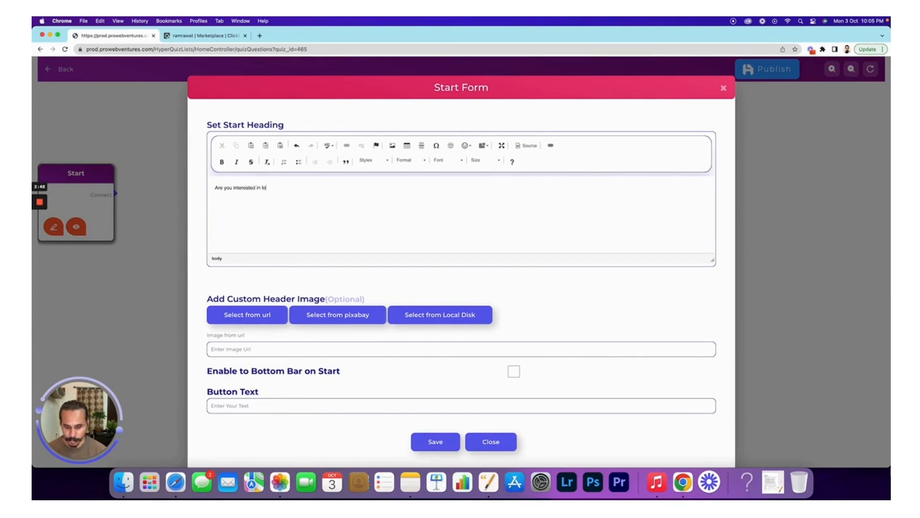
text(sing weight by diet plan?)
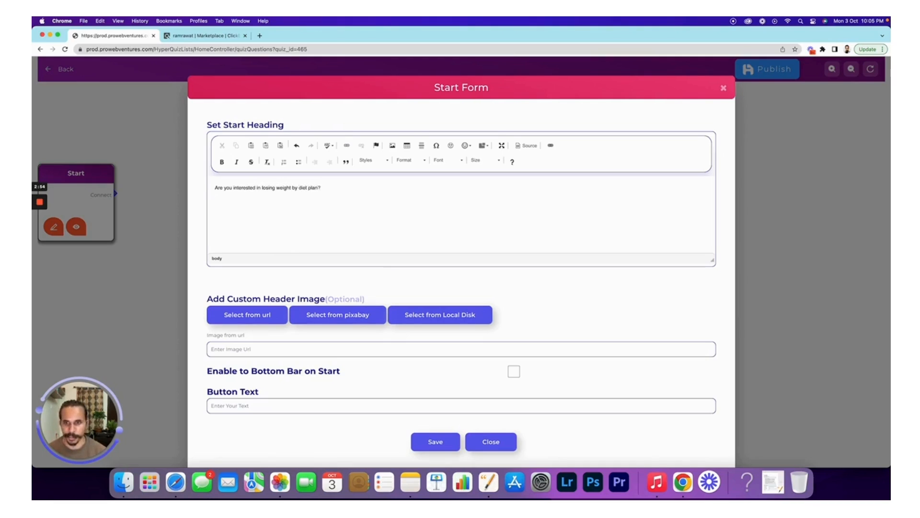
click(425, 160)
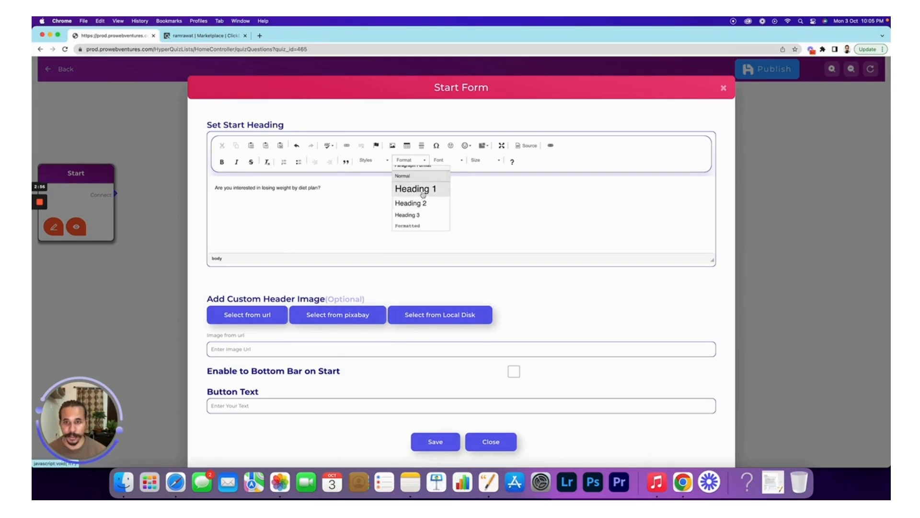
click(422, 190)
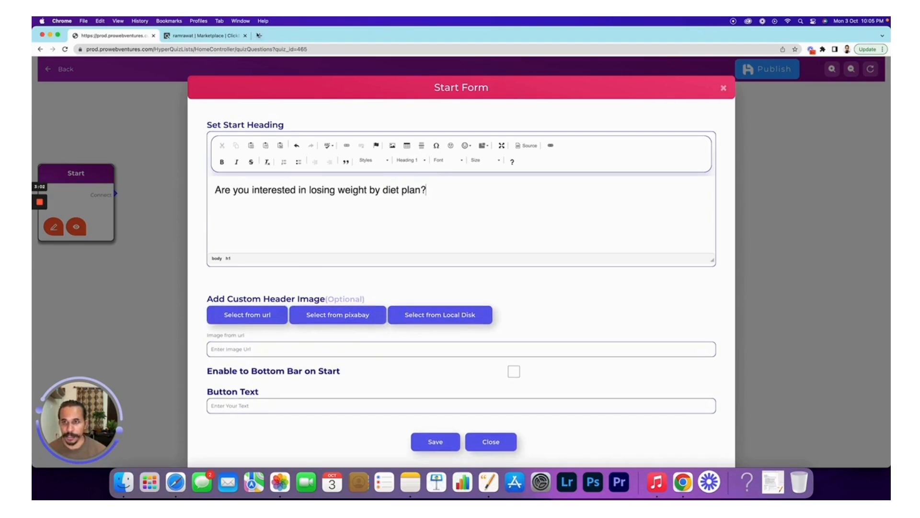
click(258, 35)
text(diet plan weight loss)
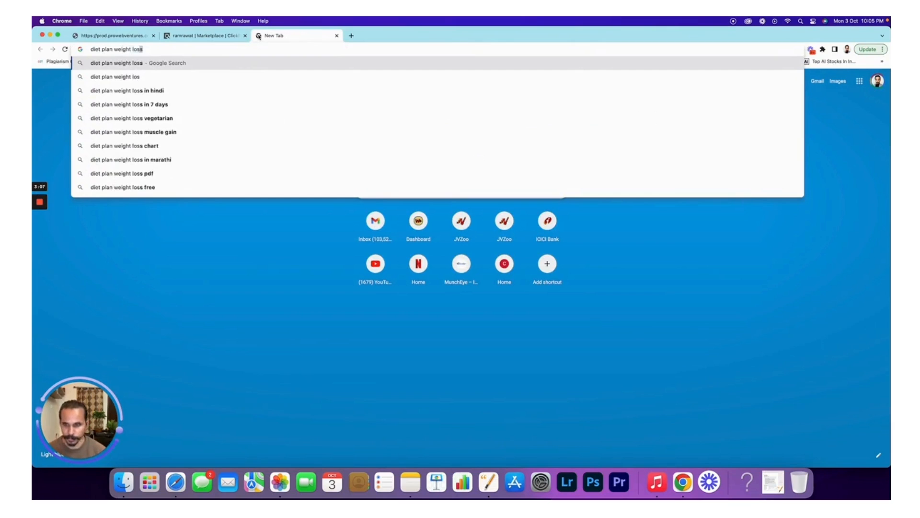
- Search Google Images for 'diet plan weight loss' and copy the 7 Day GM Diet Plan image address
key(Return)
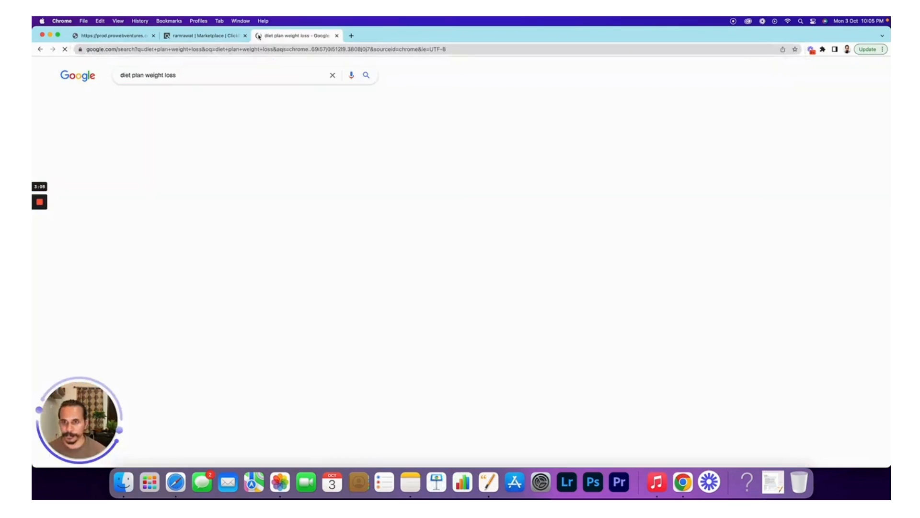
click(158, 100)
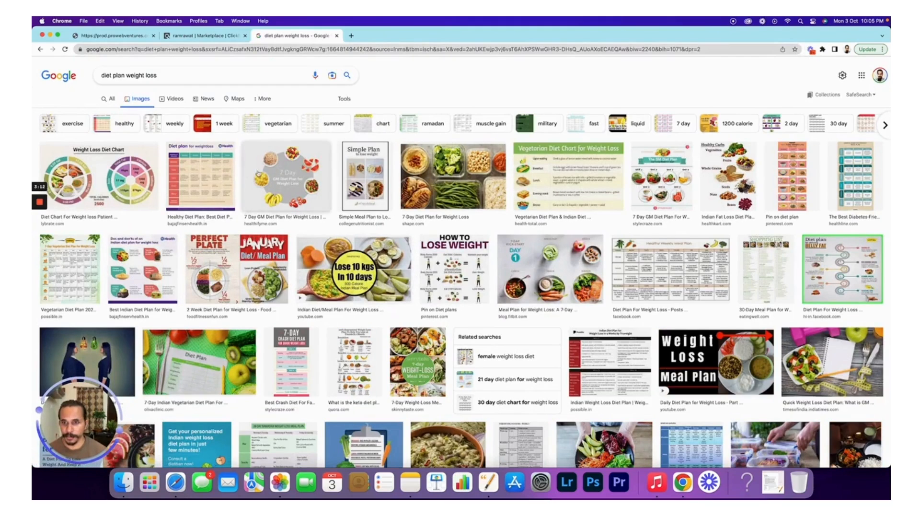
click(305, 170)
right_click(749, 180)
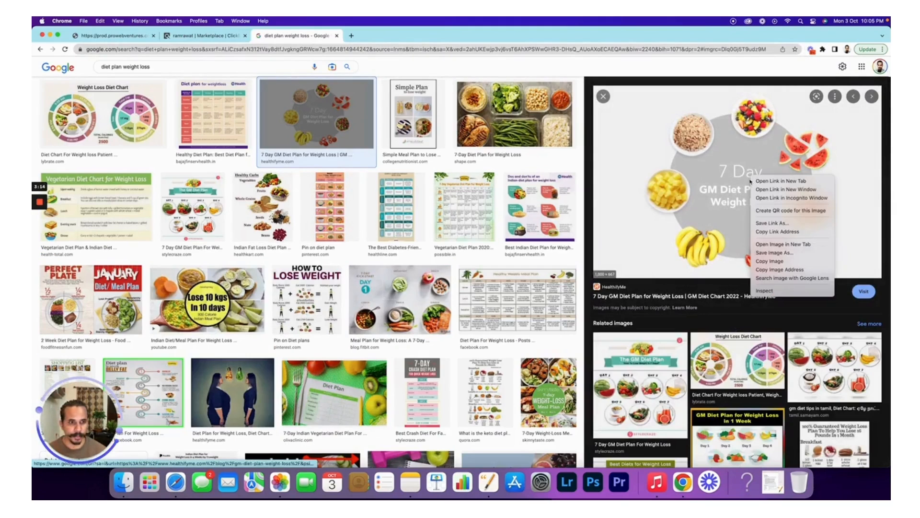
click(794, 270)
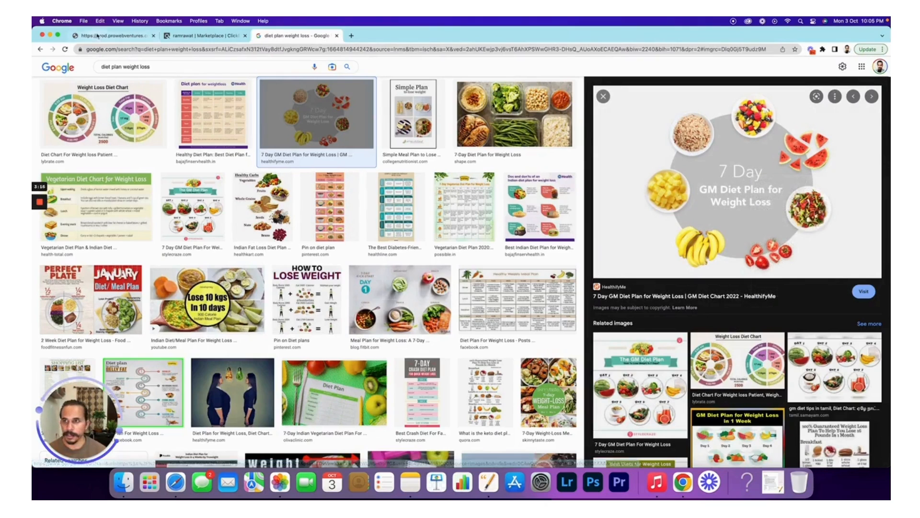
click(111, 36)
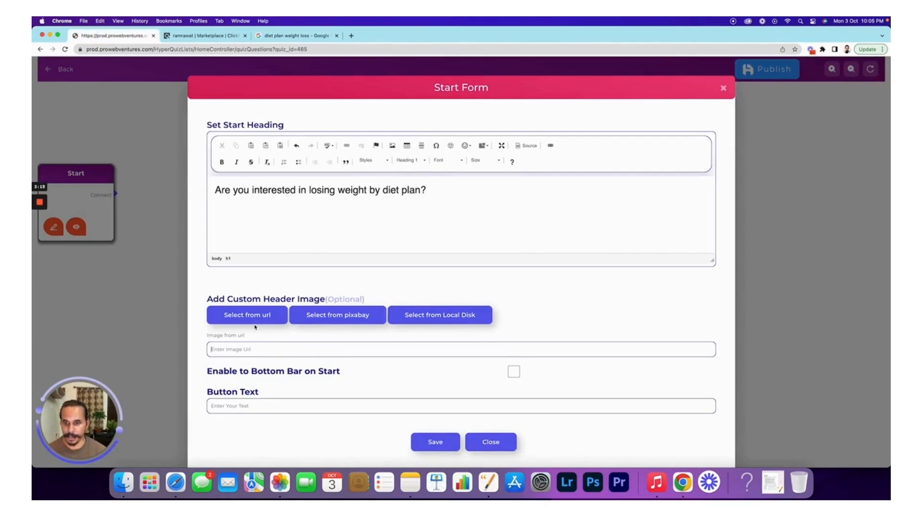
- Use the diet plan image URL as header image, set button text 'Yes, I'm interested', and save
key(super+v)
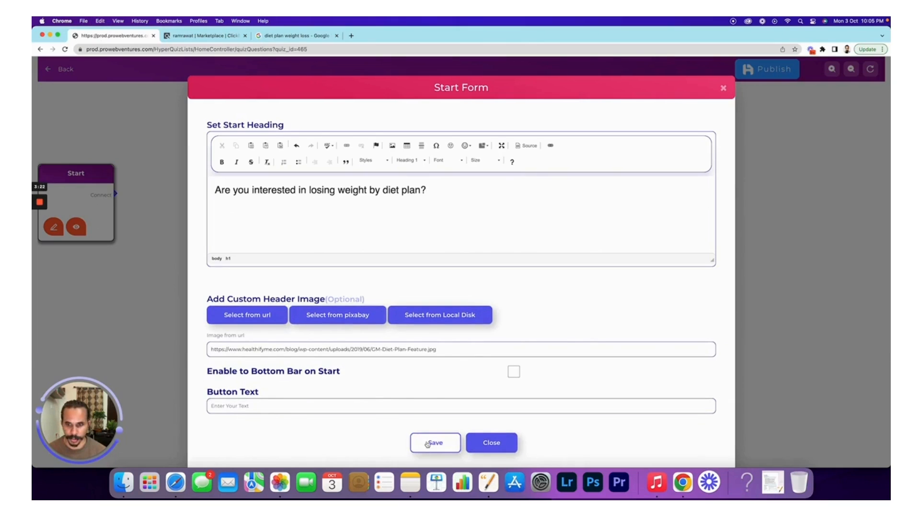
click(357, 406)
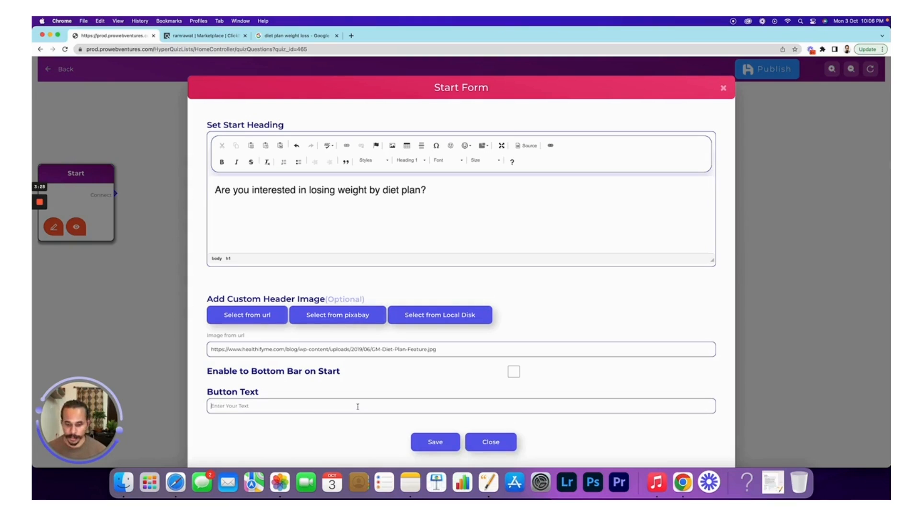
click(358, 406)
text(Yes, I'm)
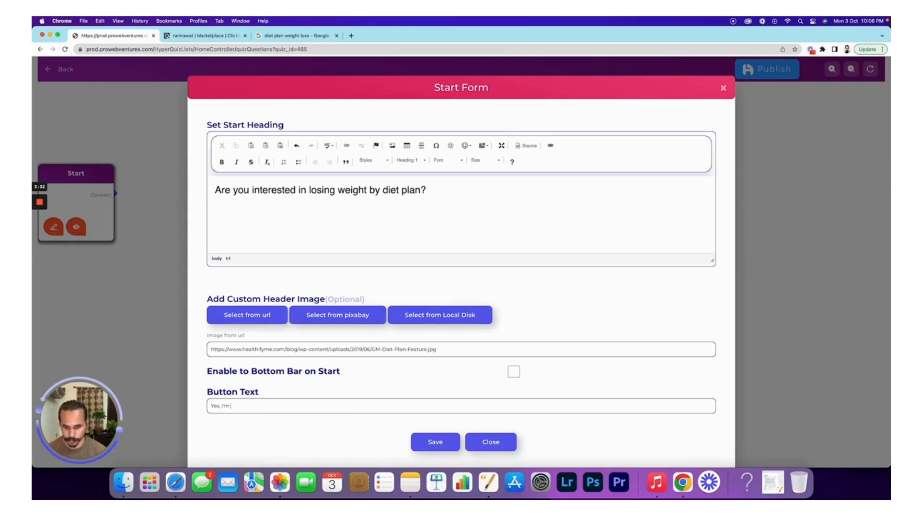
text( interested)
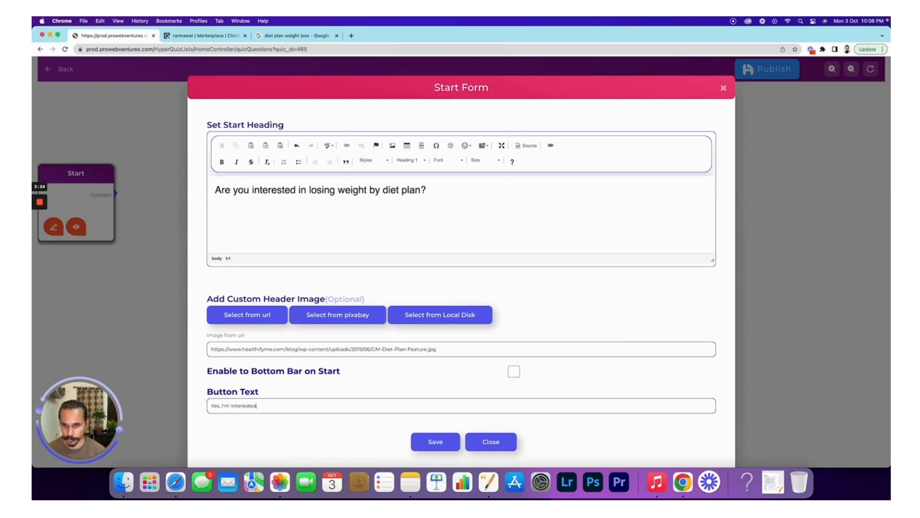
click(436, 442)
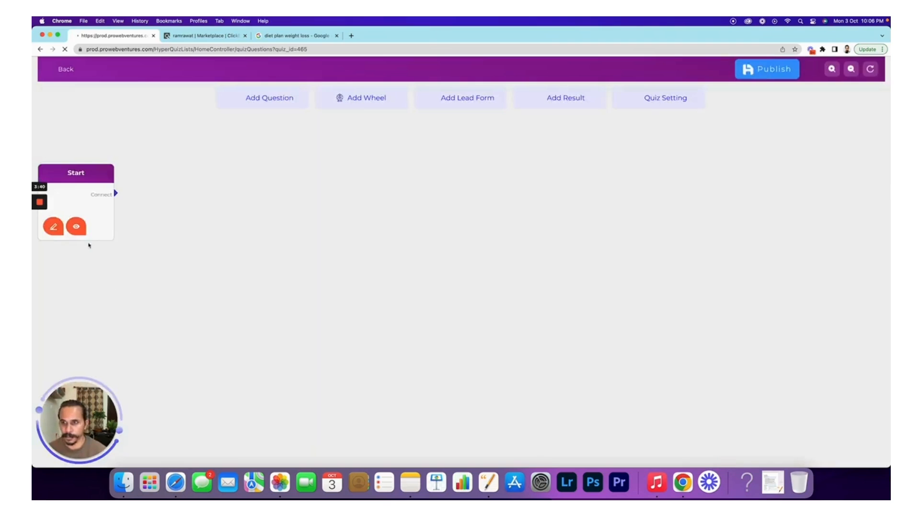
- Preview the finished start screen, close the preview, and add a new Question block
click(80, 230)
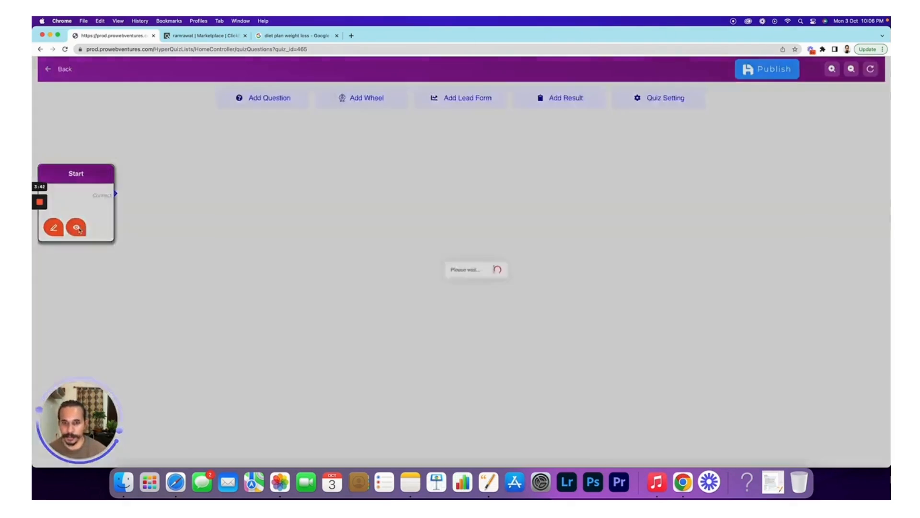
scroll(448, 235, down, 1)
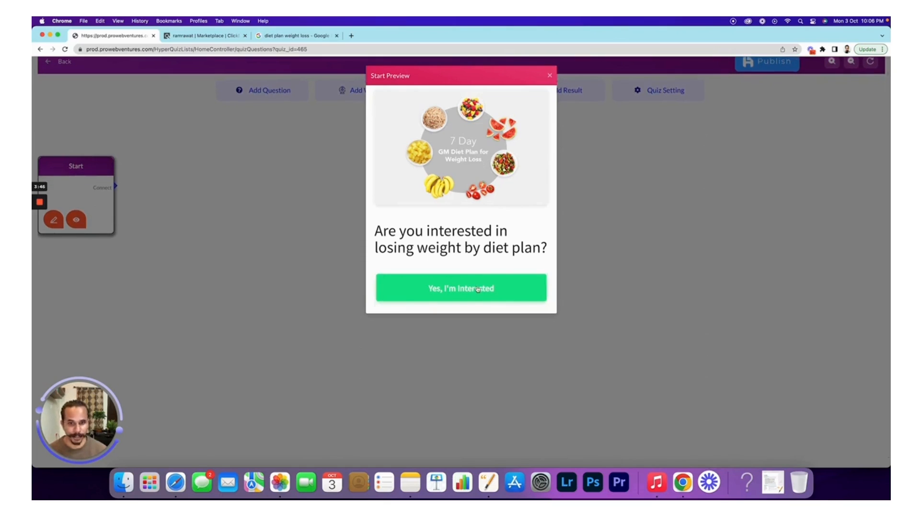
click(551, 76)
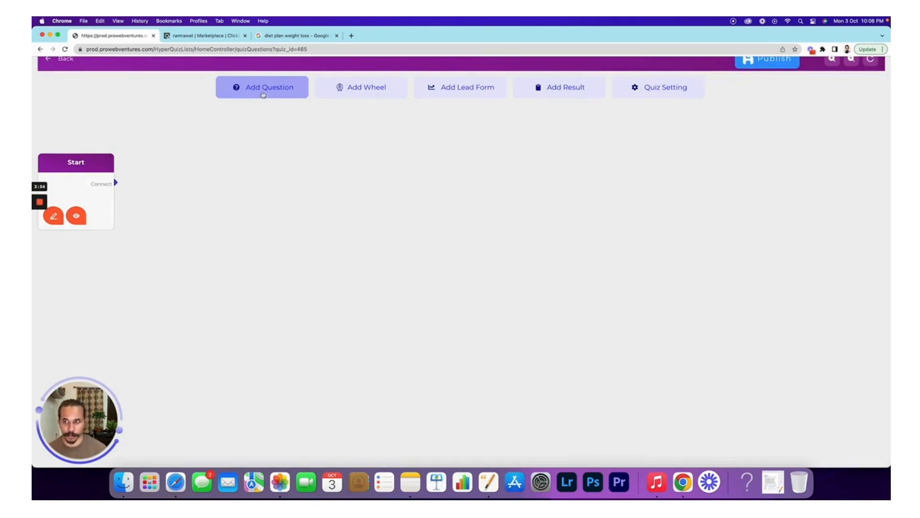
click(263, 94)
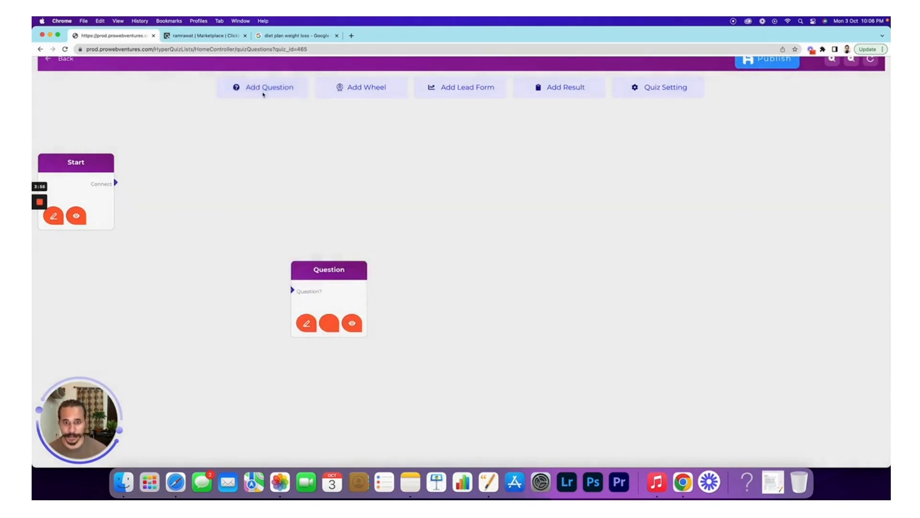
- Drag the Question block level with the Start block and open its editor
drag(329, 264, 192, 161)
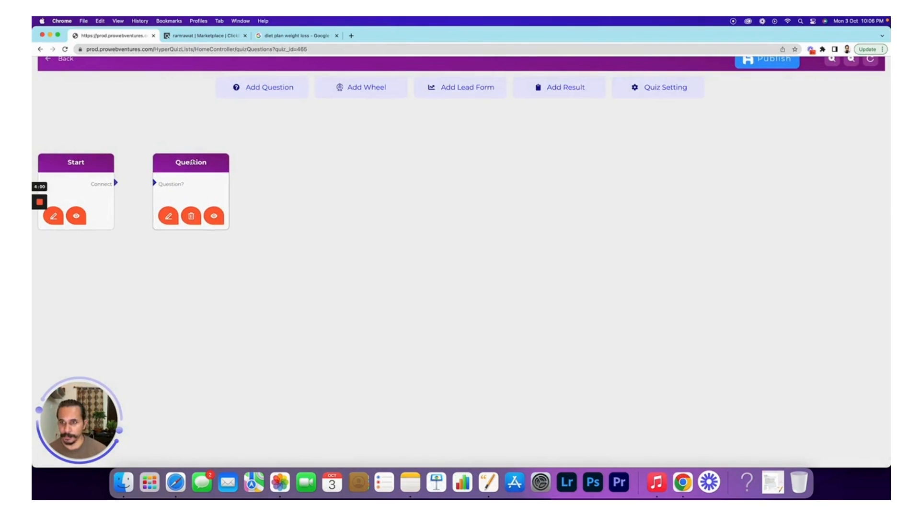
click(170, 219)
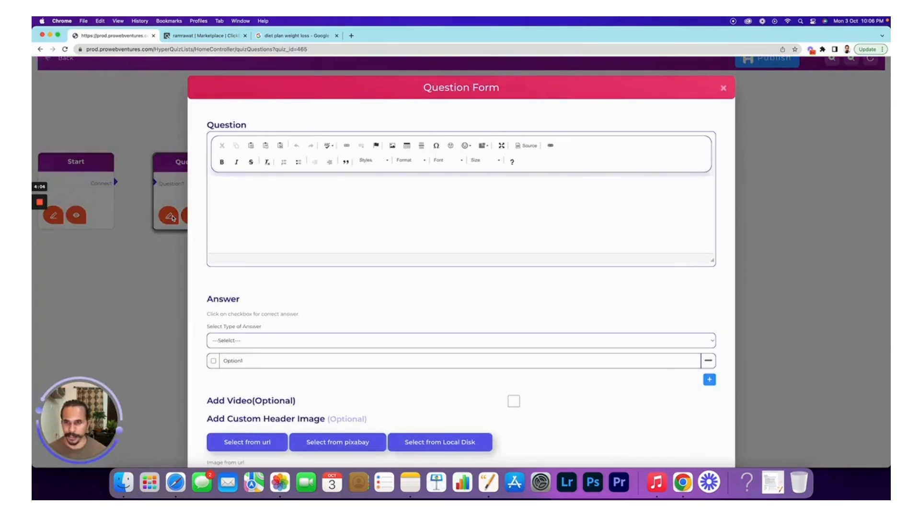
- Enter 'What is your weight?' as a Heading 2 question and open the answer-type choices
click(253, 204)
text(What is you)
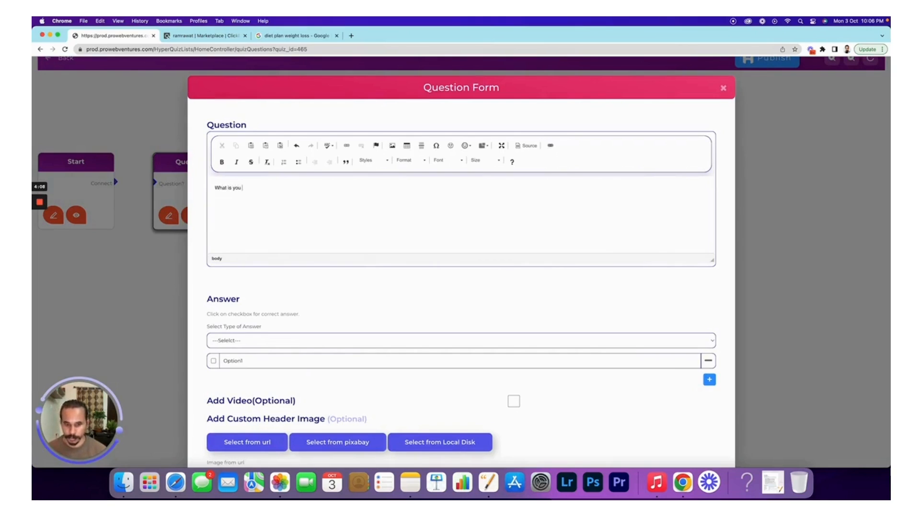
text(r weight?)
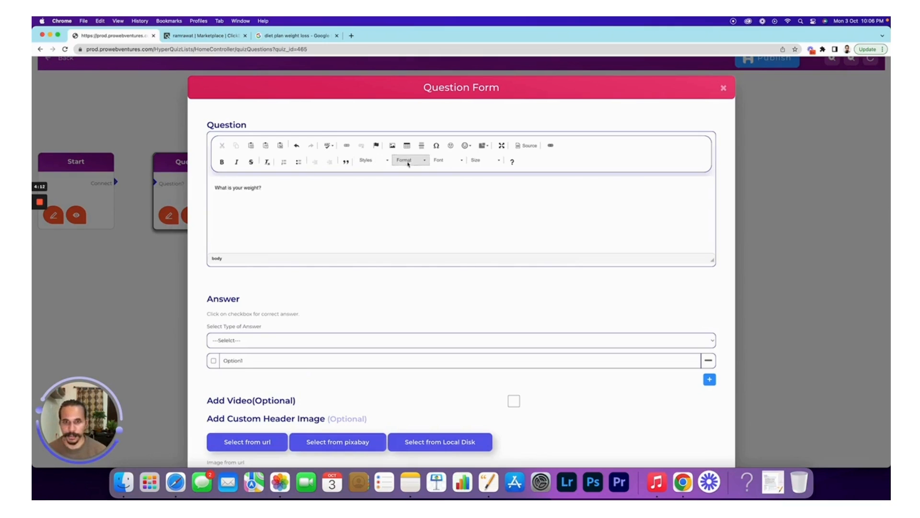
click(405, 160)
click(407, 203)
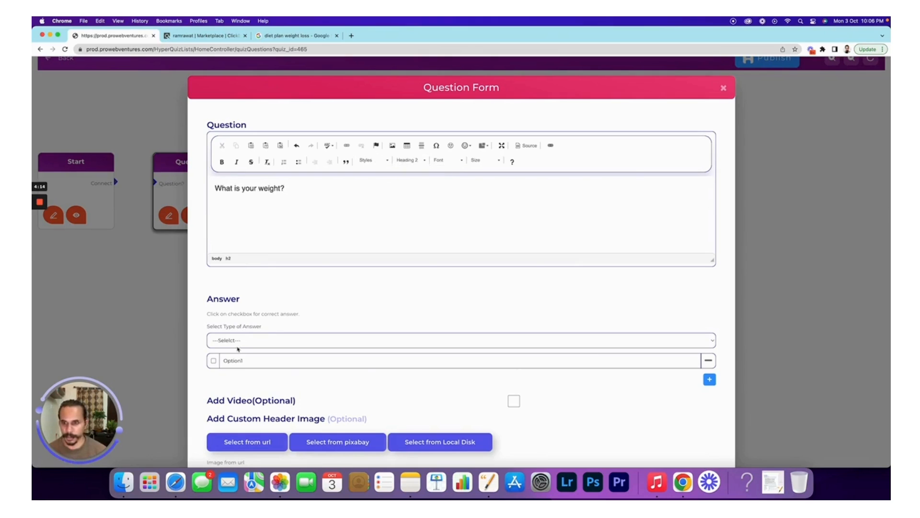
click(230, 343)
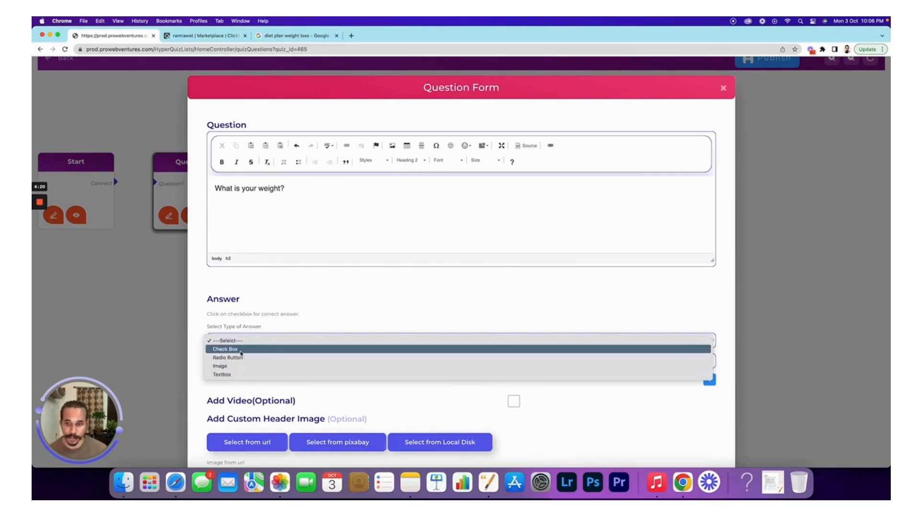
- Make the answers check boxes with options 50-60 and 61-70
click(242, 353)
double_click(221, 360)
text(50-60)
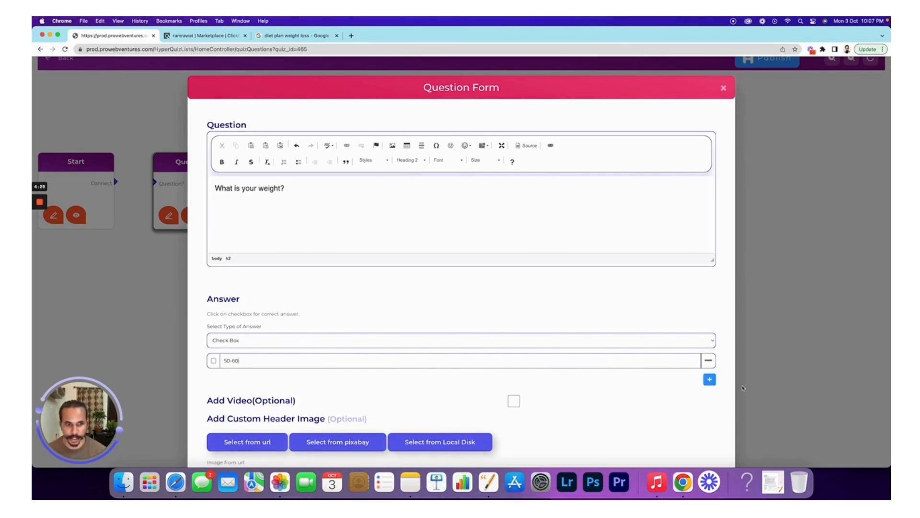
click(709, 379)
double_click(235, 378)
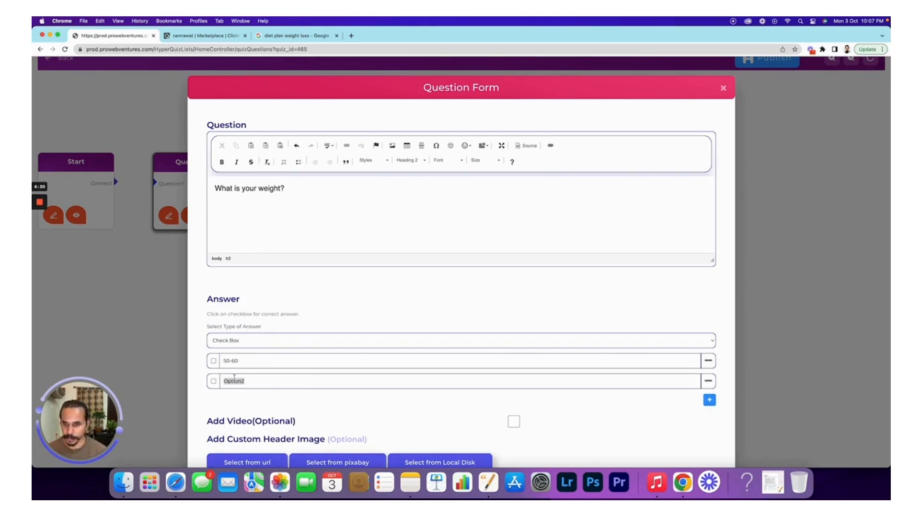
text(60-70)
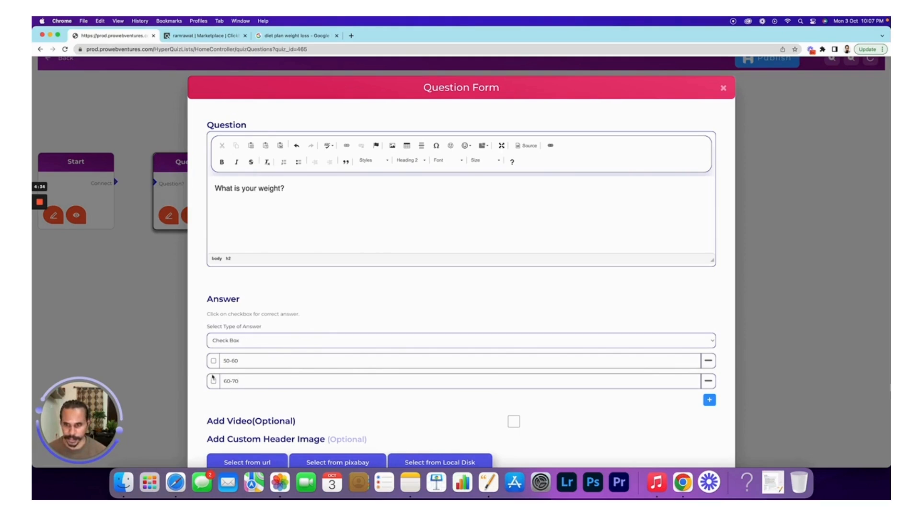
click(231, 380)
key(BackSpace)
text(1)
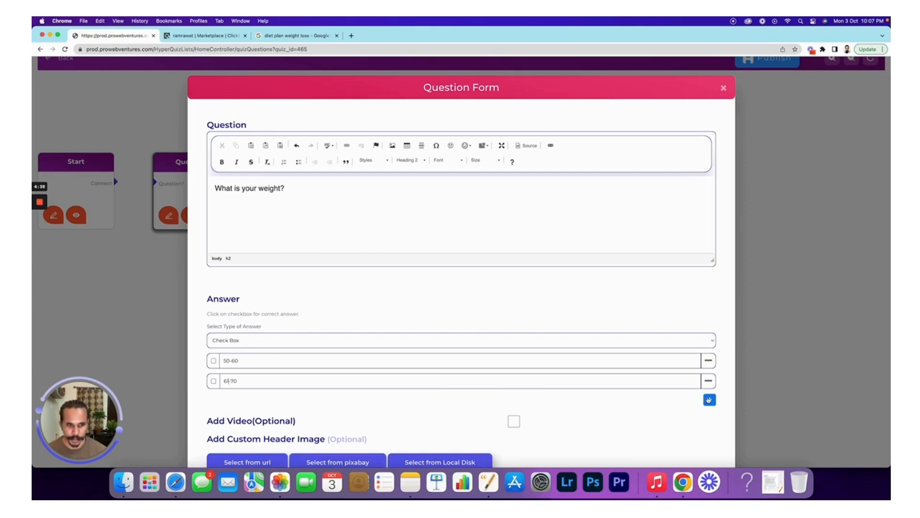
- Add the answer options 71-80 and Above 80
click(709, 399)
drag(246, 401, 222, 402)
text(71-)
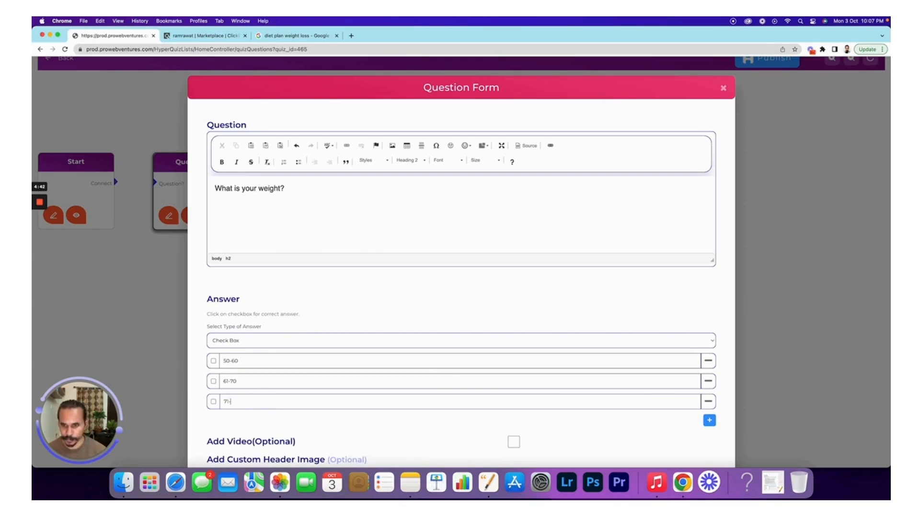
text(80)
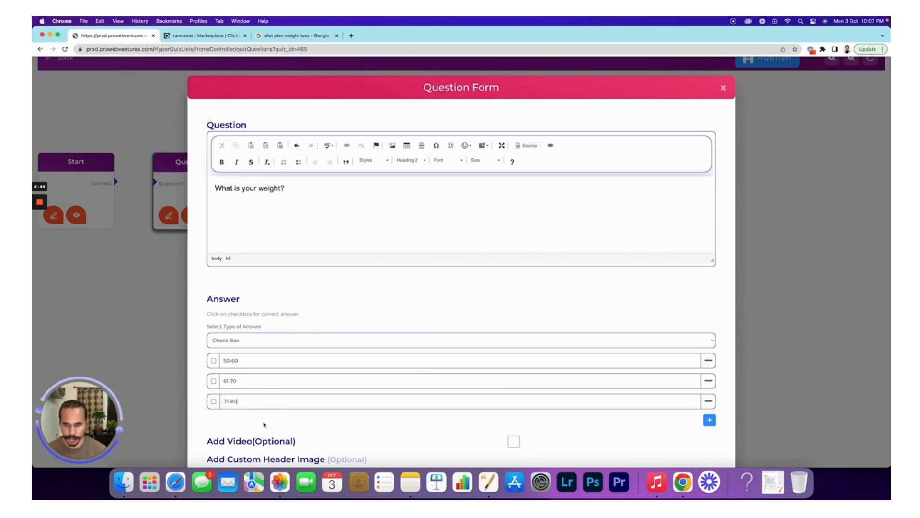
click(710, 420)
drag(248, 419, 224, 420)
text(Abov)
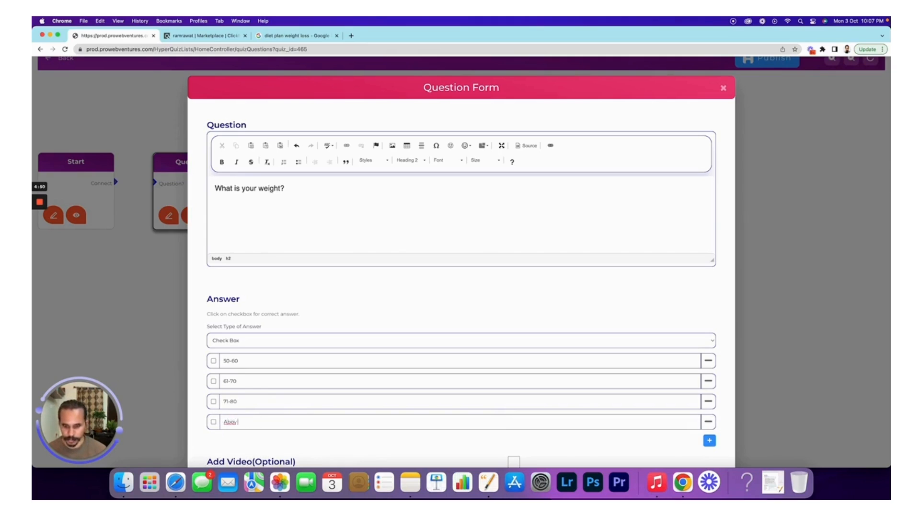
text( ve 80)
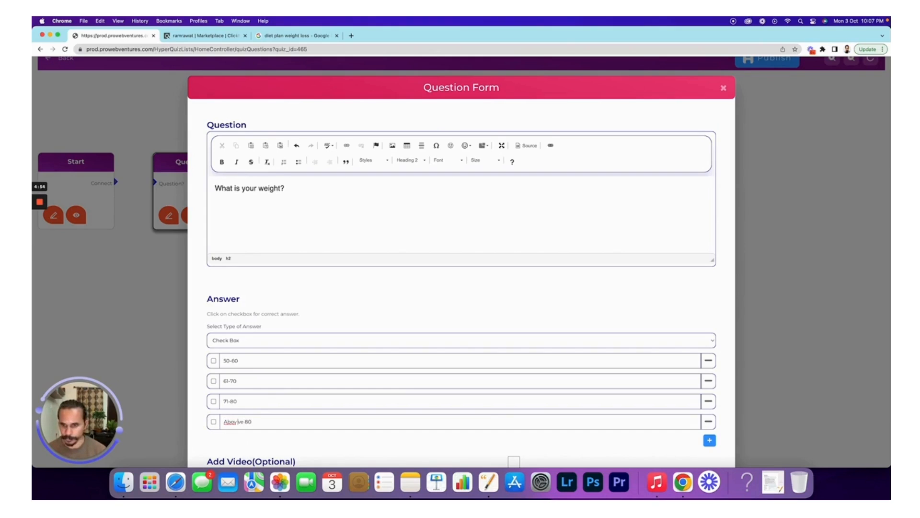
key(BackSpace)
key(BackSpace)
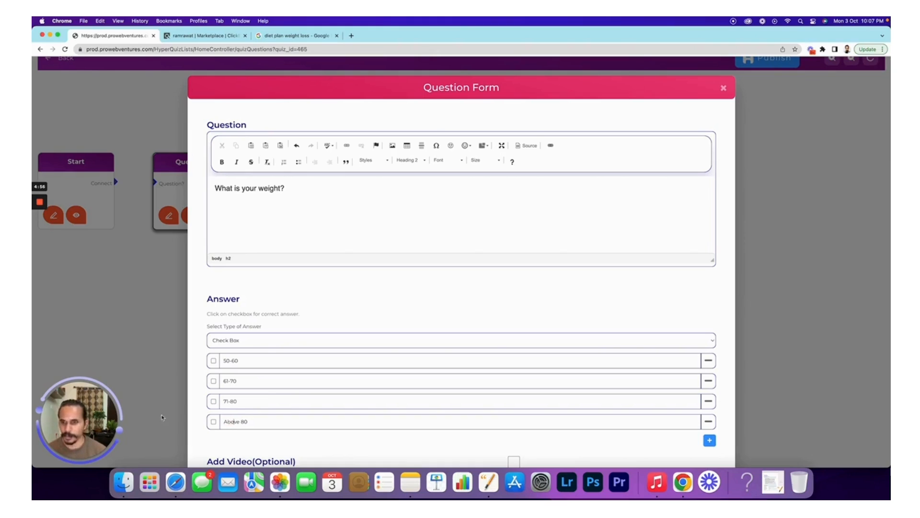
- Complete the question as 'What is your weight? (in Kgs)', tick the 50-60, 61-70, 71-80 and Above 80 answers, and save
click(318, 187)
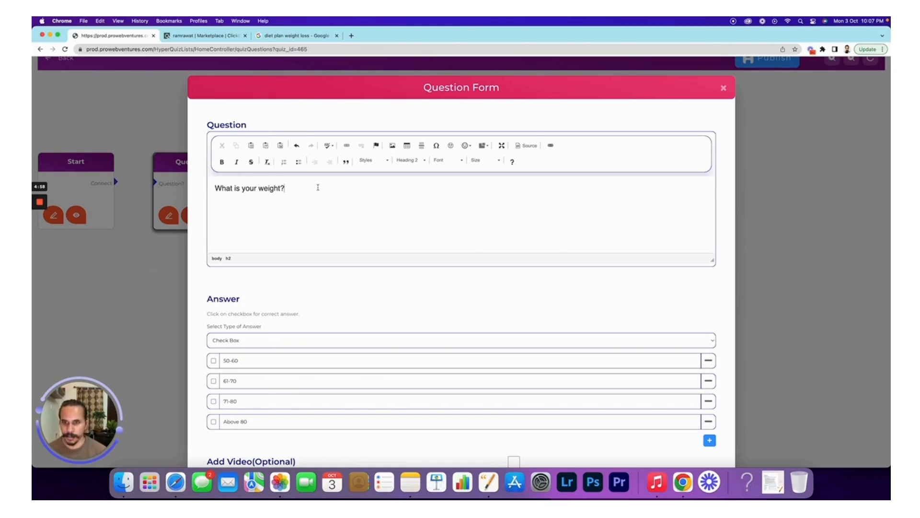
text(()
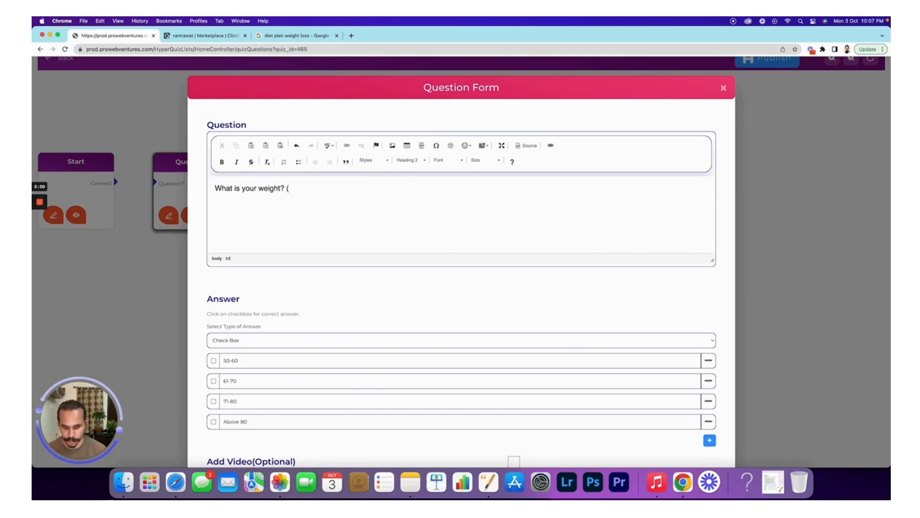
text(in Kg)
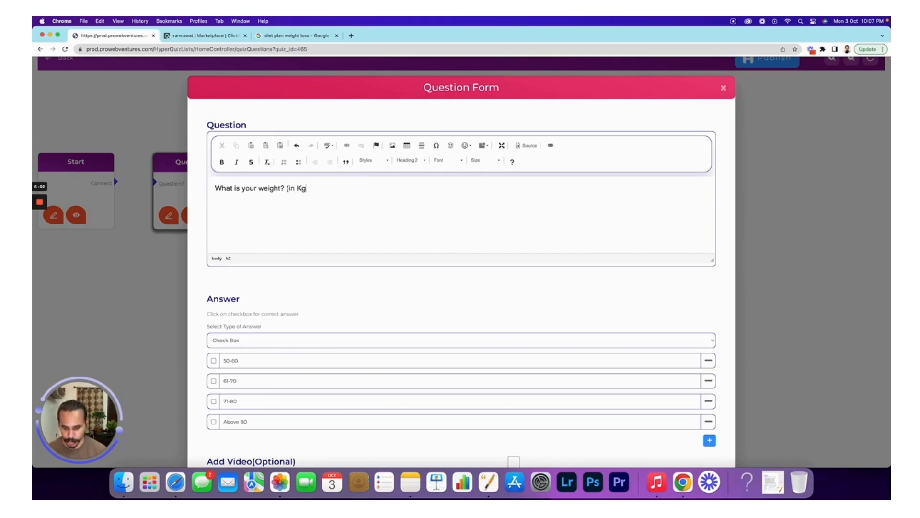
text(s))
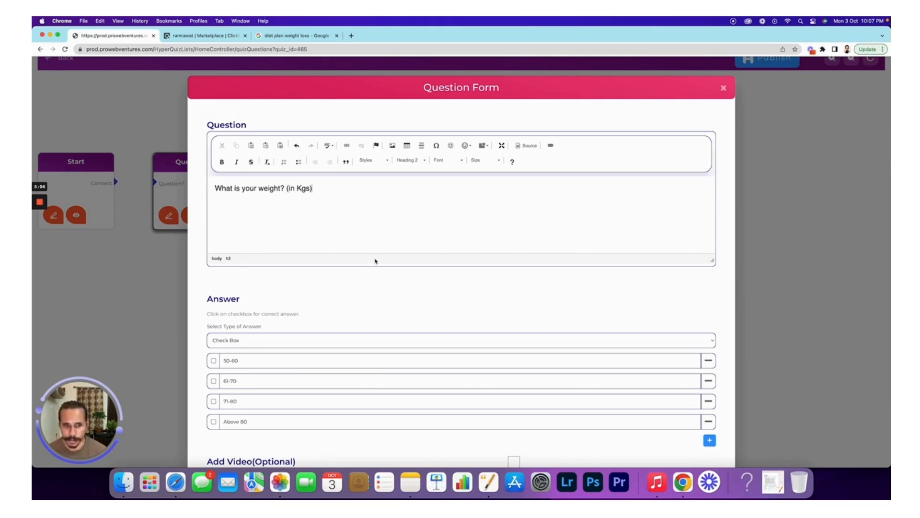
scroll(375, 261, down, 3)
click(213, 247)
click(213, 267)
click(214, 288)
click(214, 308)
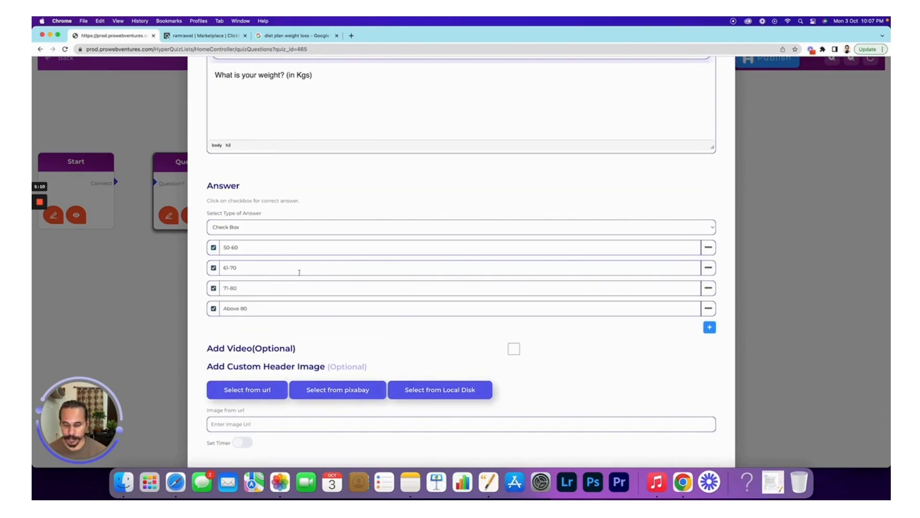
scroll(318, 269, down, 1)
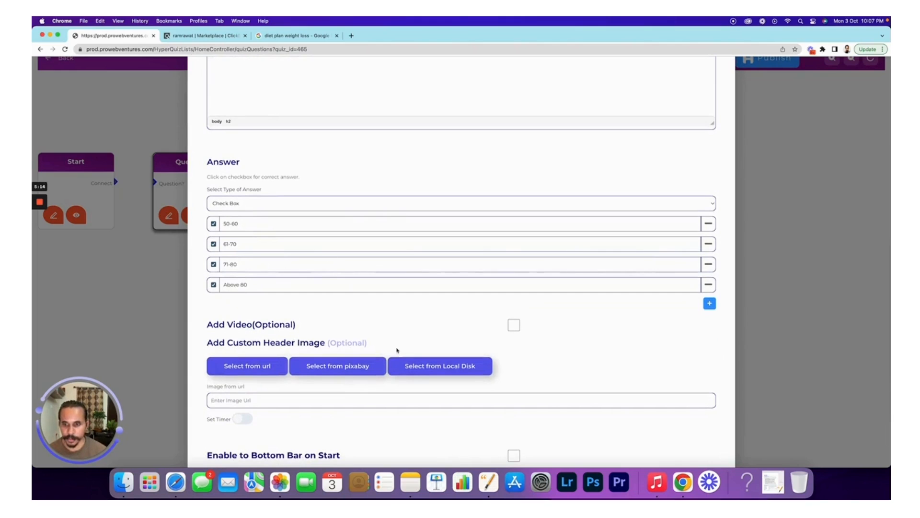
scroll(395, 331, down, 3)
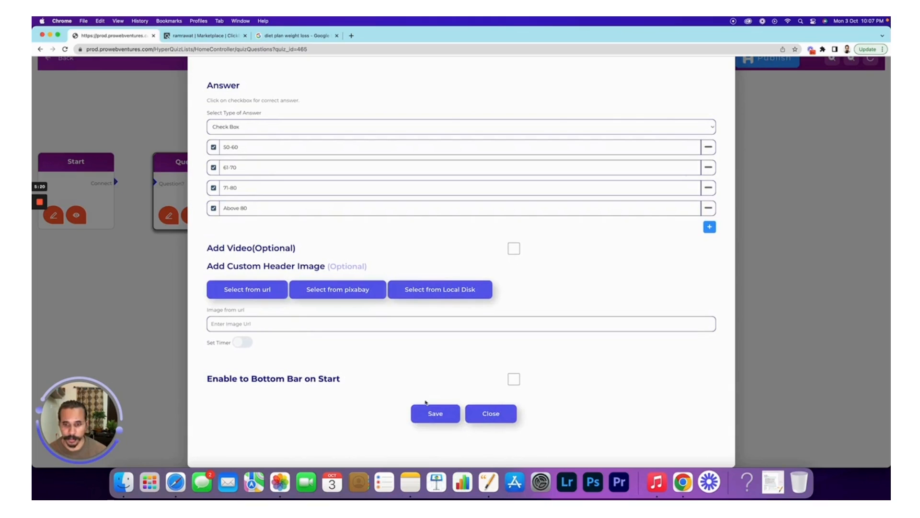
click(441, 417)
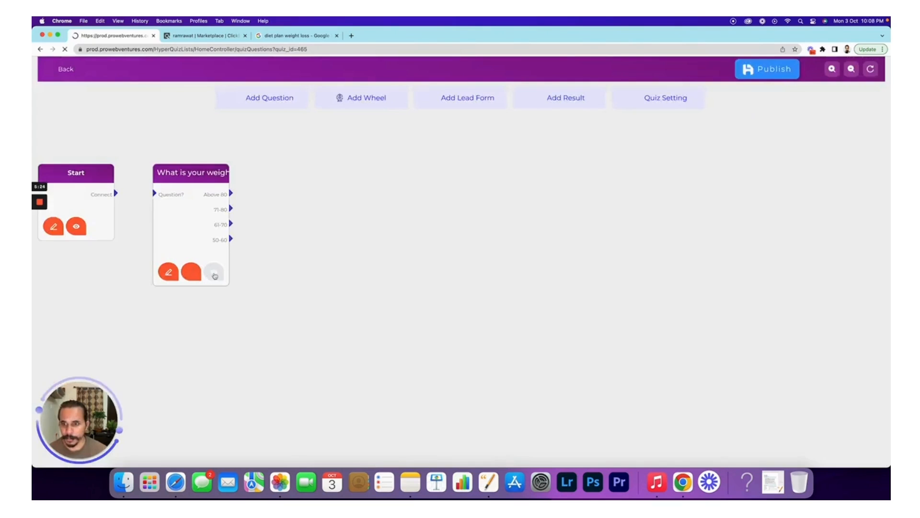
click(214, 273)
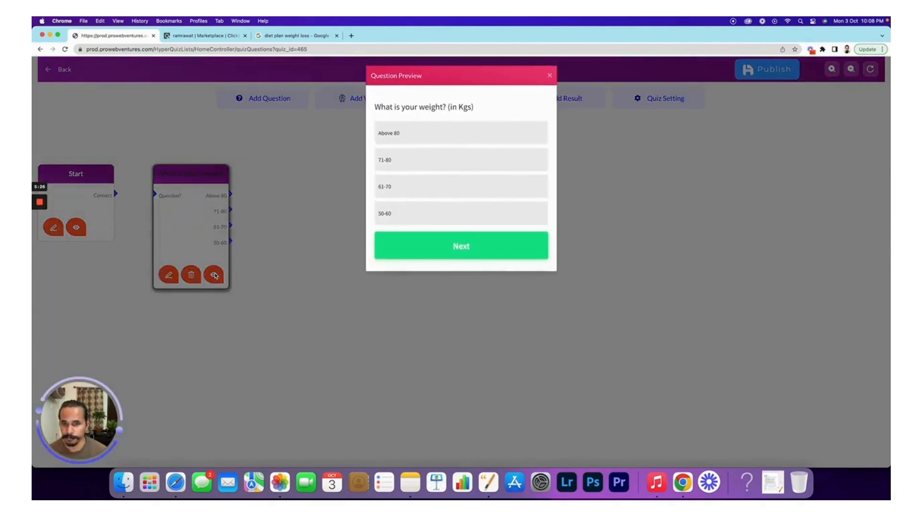
click(550, 75)
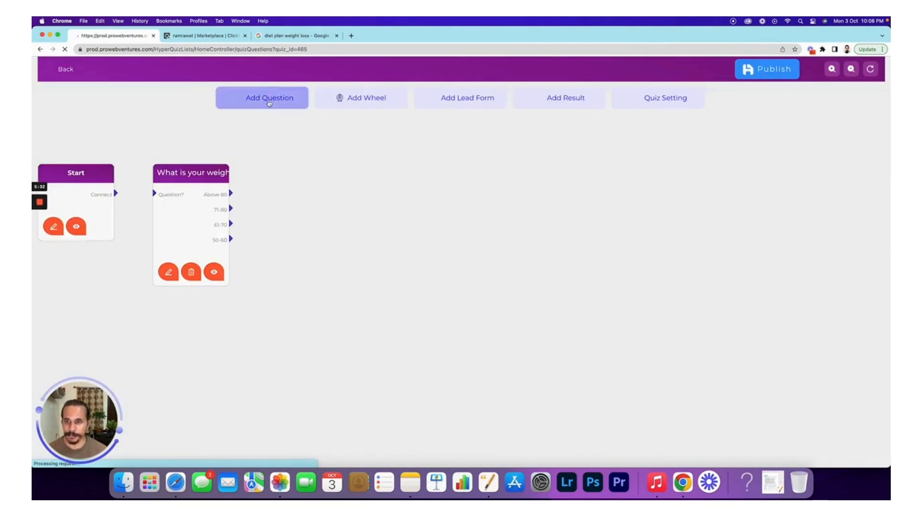
- Add a new Question node, drag it level with the weight question, and open it for editing
click(268, 106)
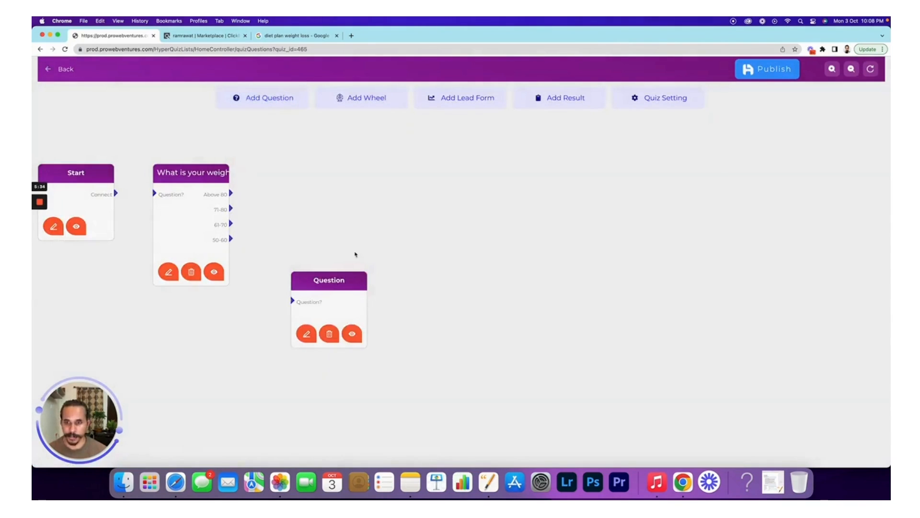
drag(342, 276, 326, 169)
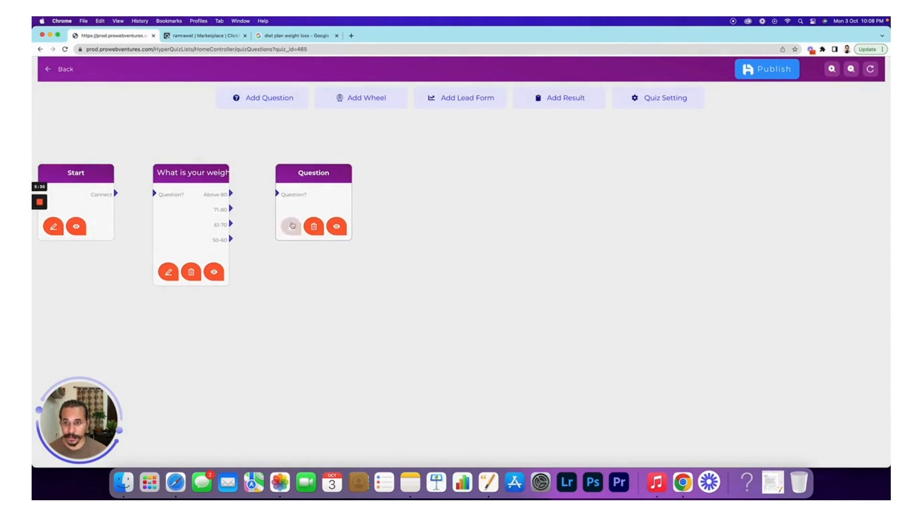
click(291, 226)
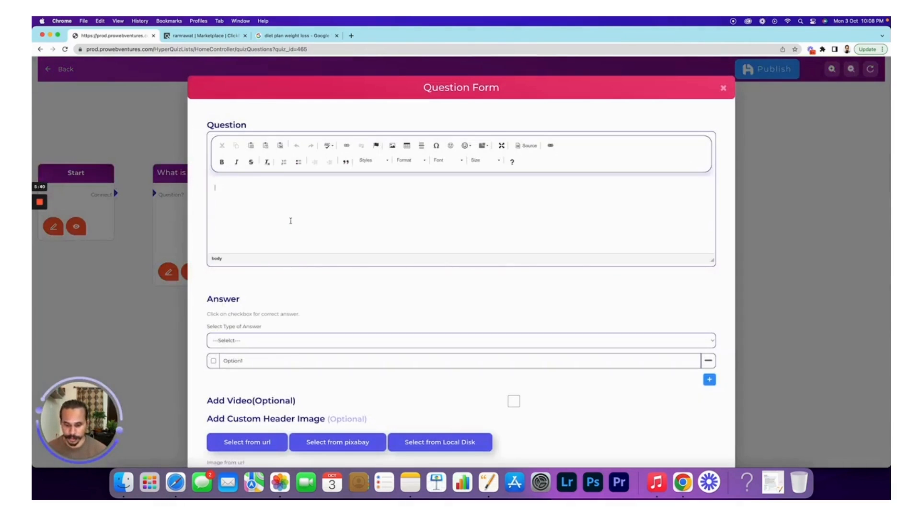
- Write the height question as a Heading 2 with a Textbox answer type
text(What )
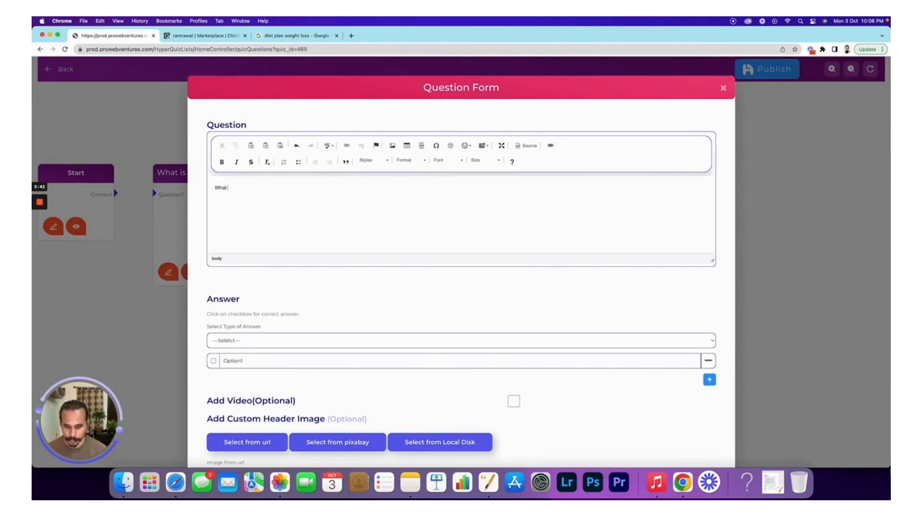
text(is your heights)
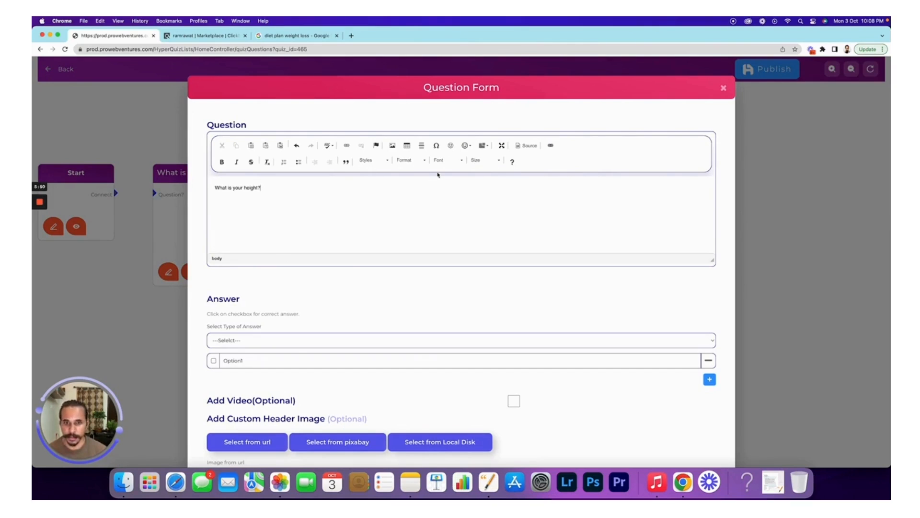
click(407, 160)
click(421, 206)
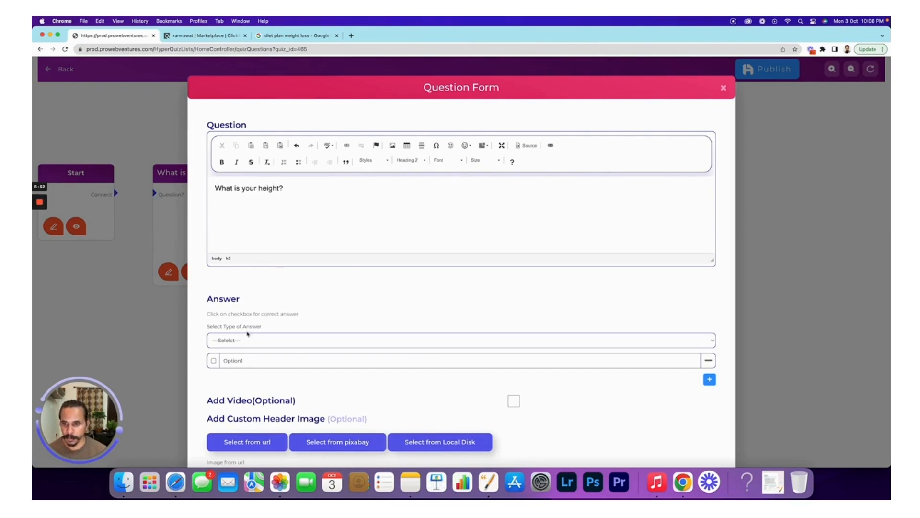
click(246, 340)
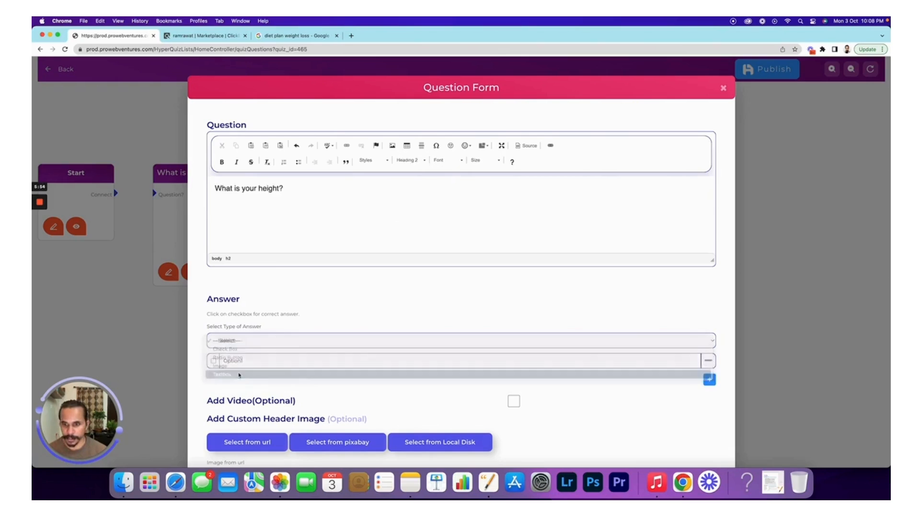
click(239, 375)
- Append '(in cm)' to the height question, save it, and check its preview
text((in cm))
scroll(322, 283, down, 3)
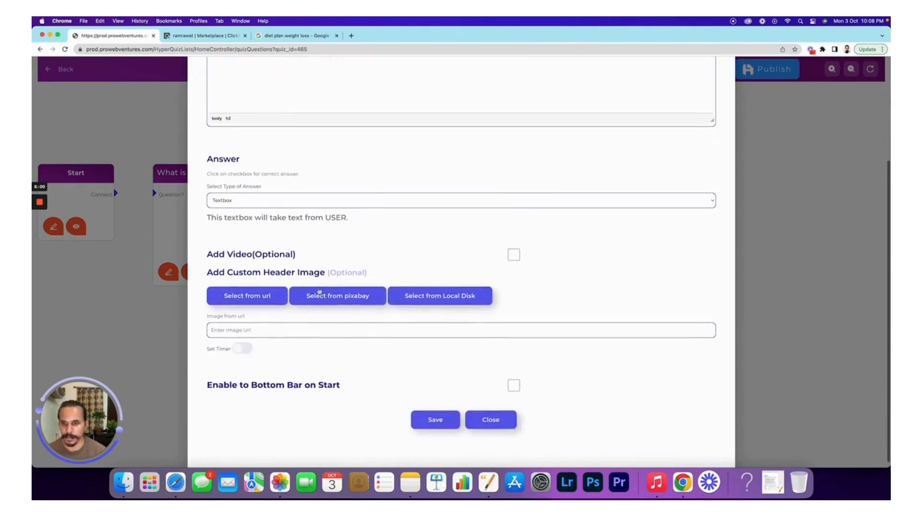
click(424, 418)
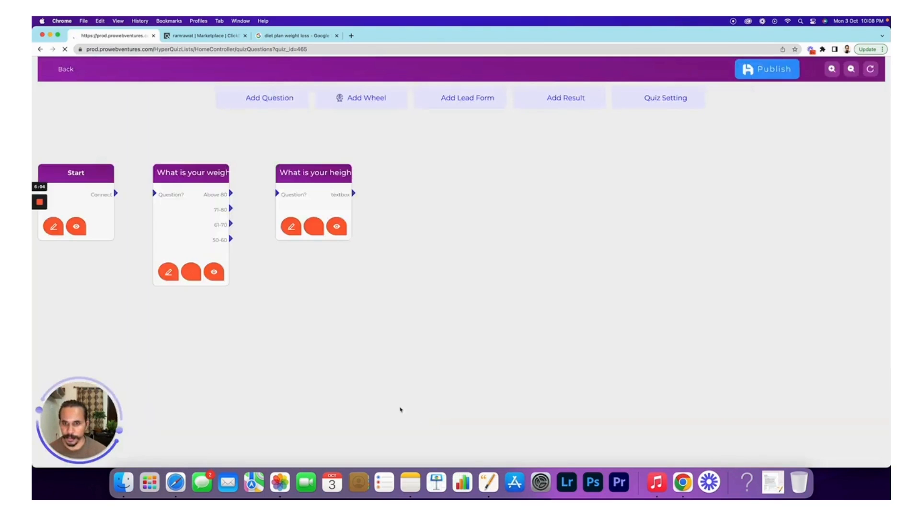
click(339, 229)
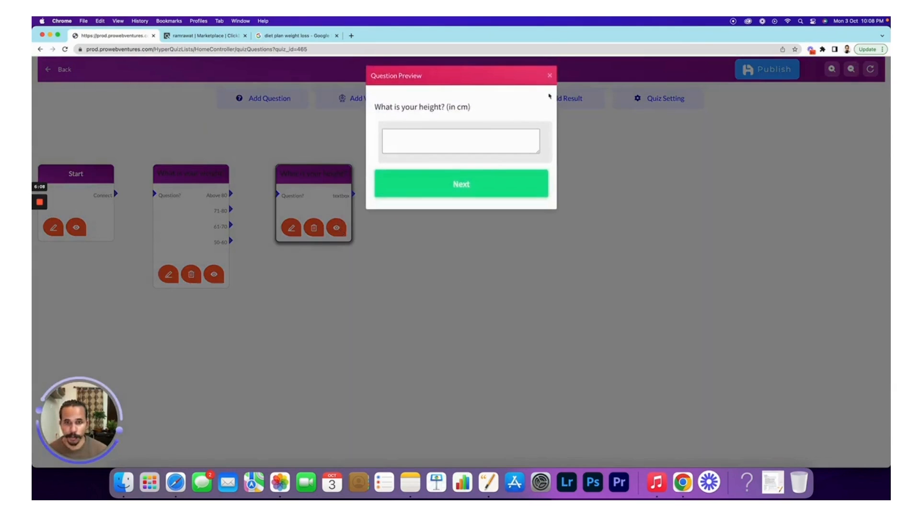
click(550, 76)
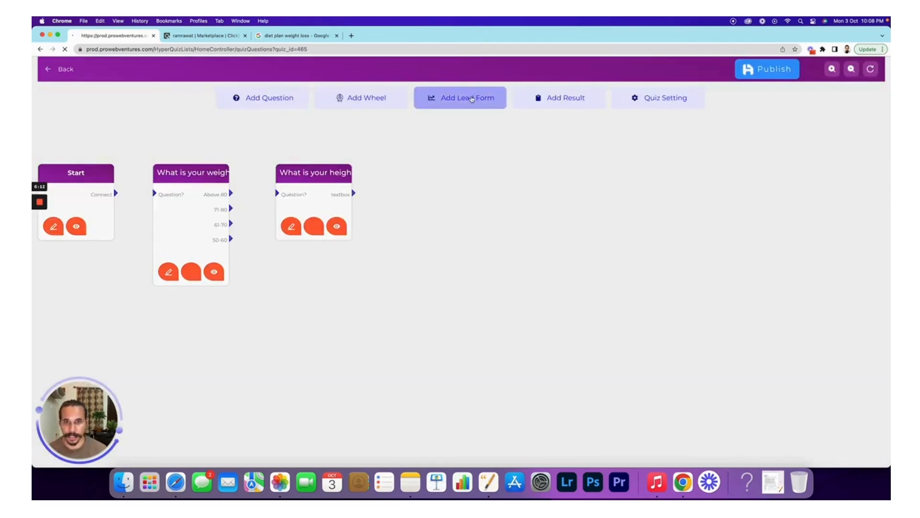
- Add a Lead step beside the height question and open it for editing
click(472, 98)
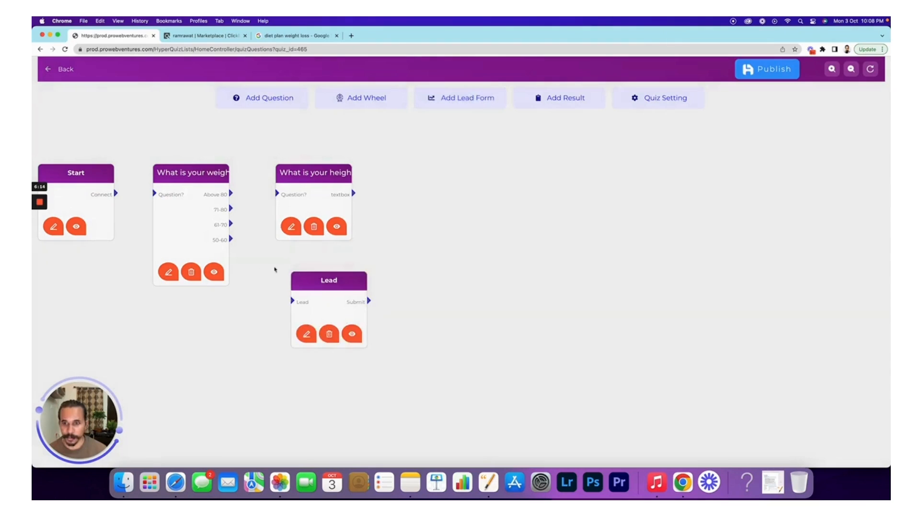
drag(331, 282, 433, 178)
click(405, 226)
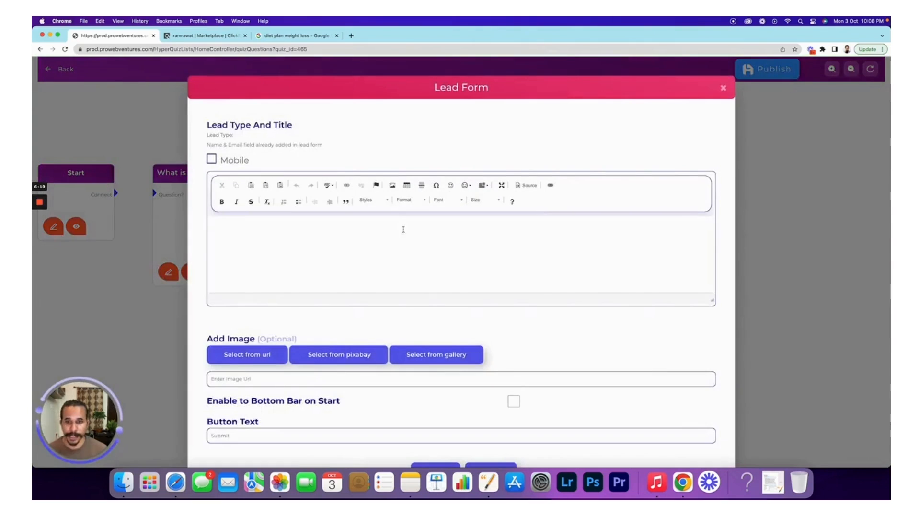
- Write the prompt asking for the best email for the customised diet plan, label the button Submit, and save
click(326, 241)
text(Please provide your )
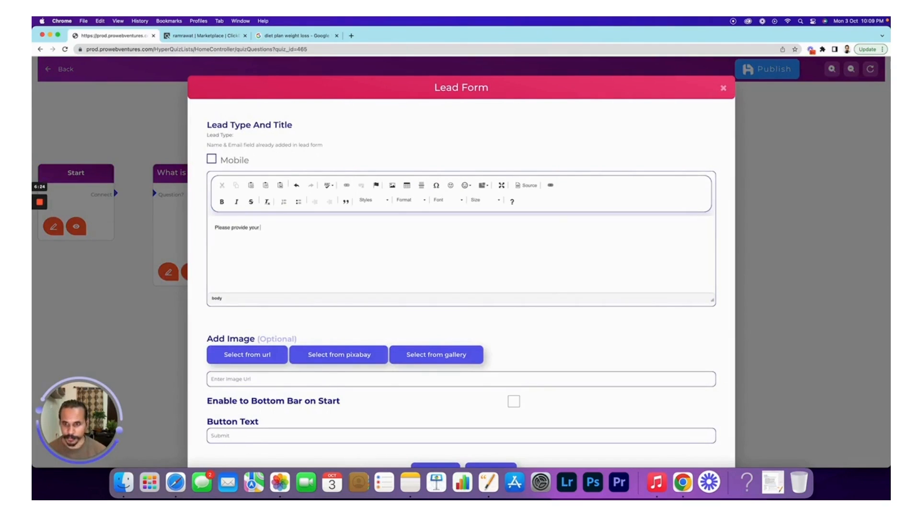
text(embest email )
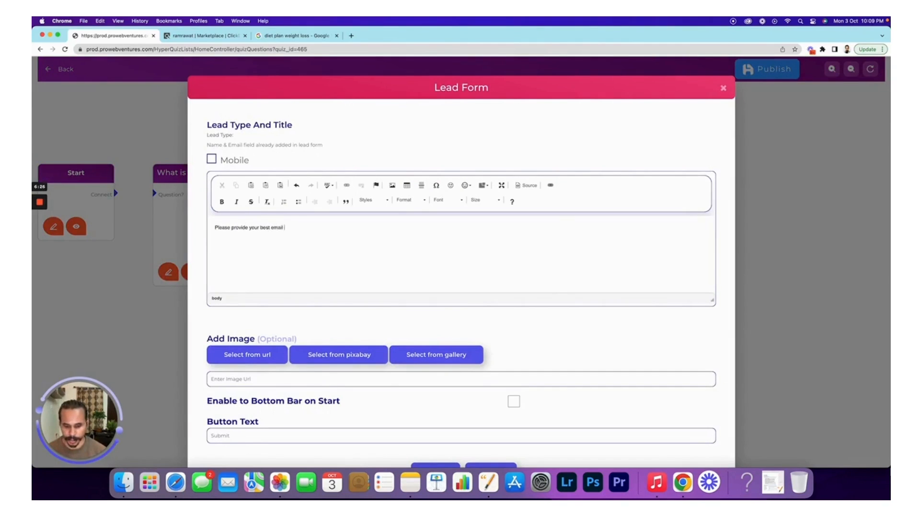
text(to receive the )
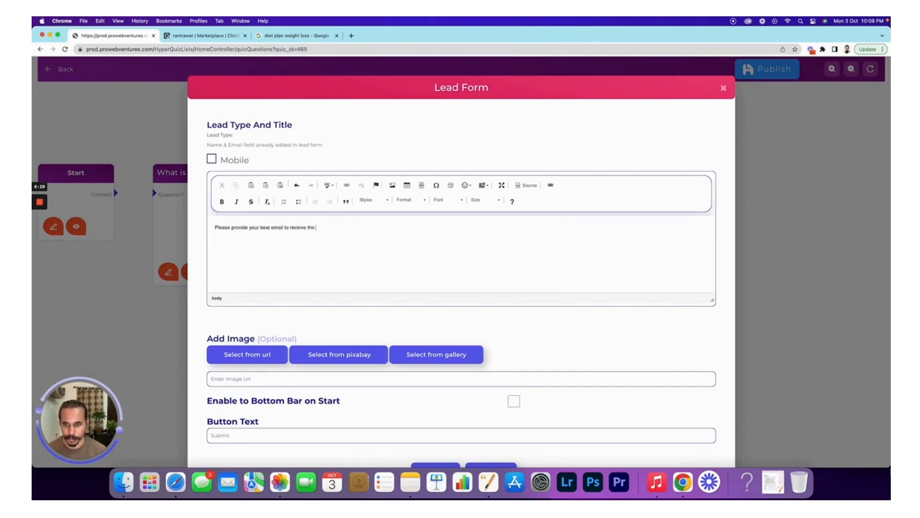
text(custom)
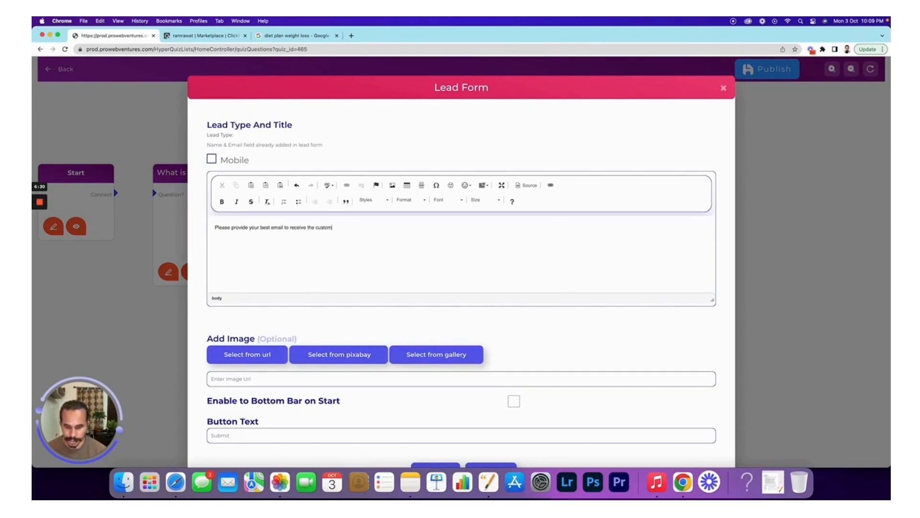
text(ised)
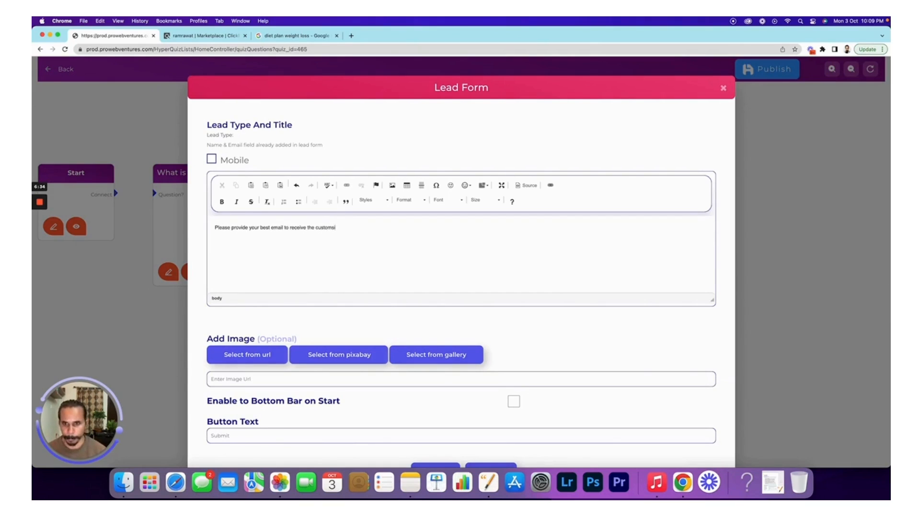
text(ised diet plan:)
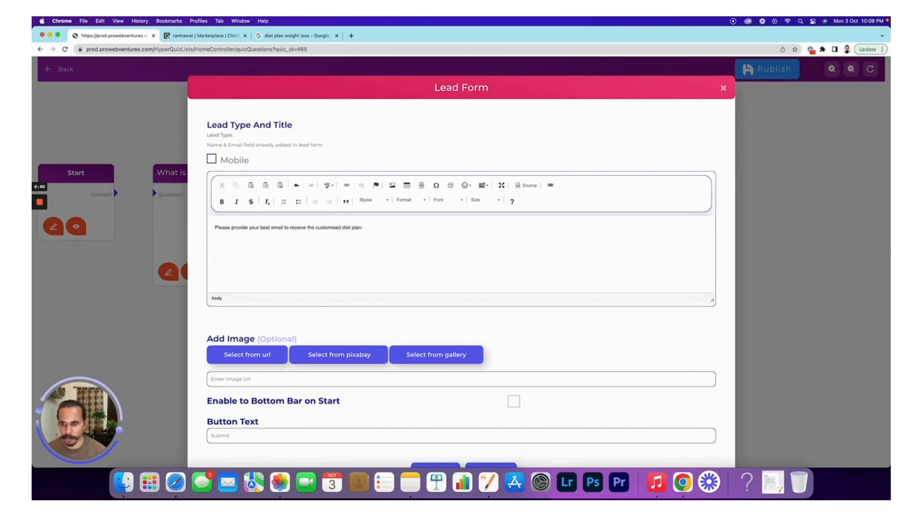
scroll(317, 317, down, 3)
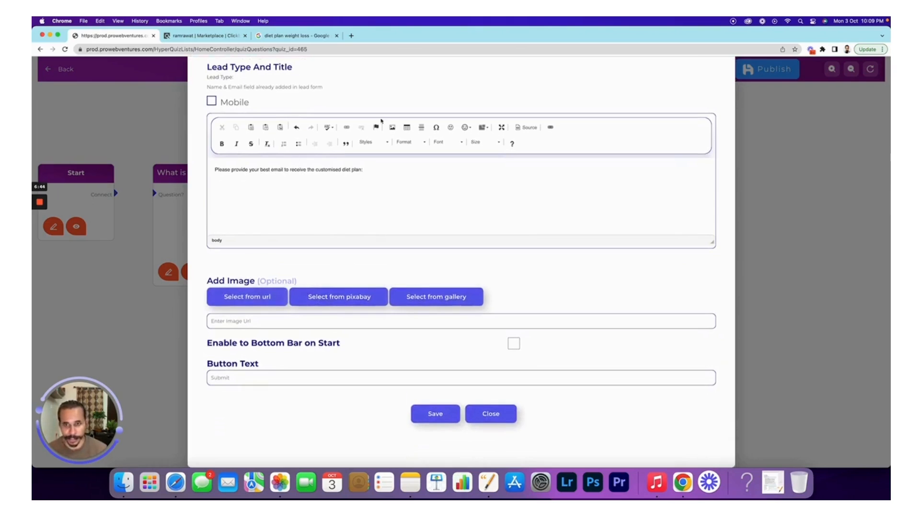
click(240, 379)
text(Submit)
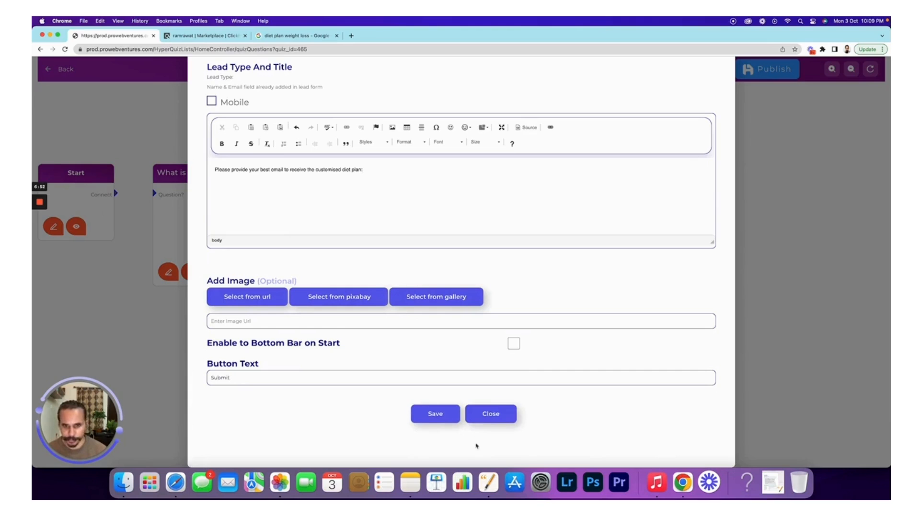
click(434, 415)
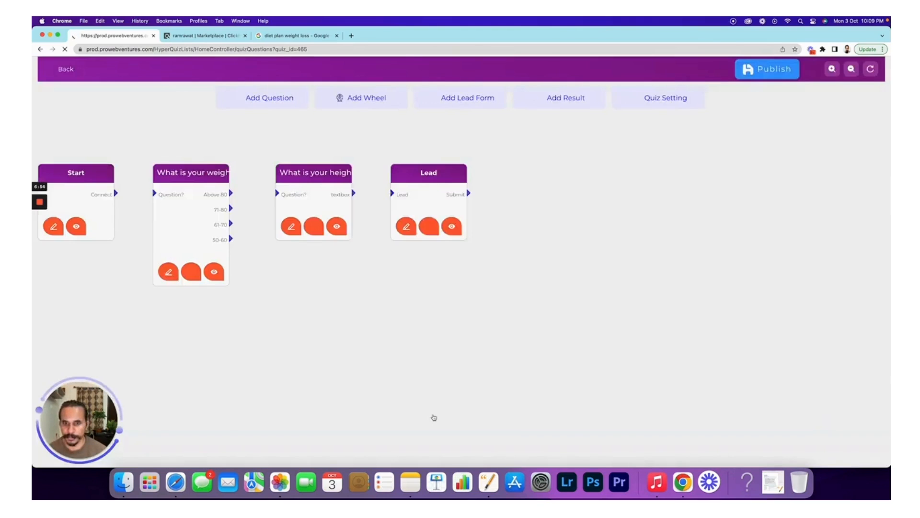
- Preview the Lead form, then add a Result step and place it beside Lead
click(453, 228)
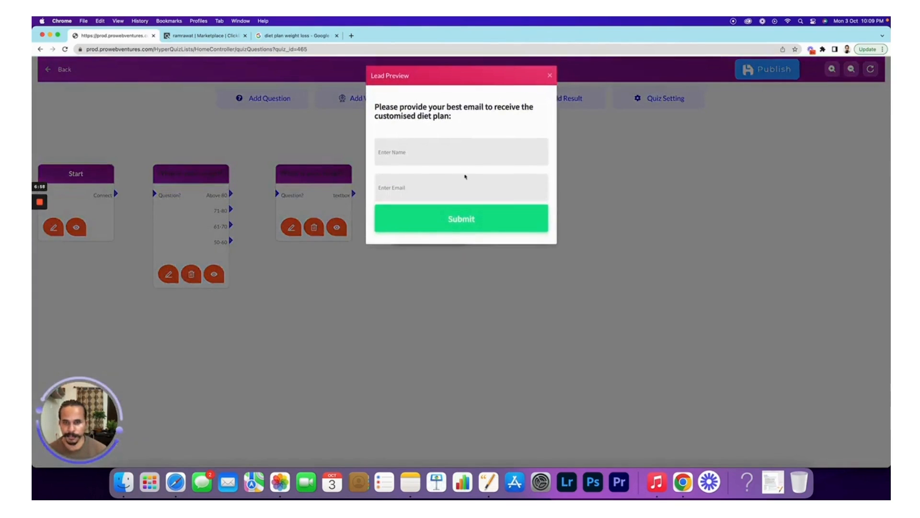
click(550, 75)
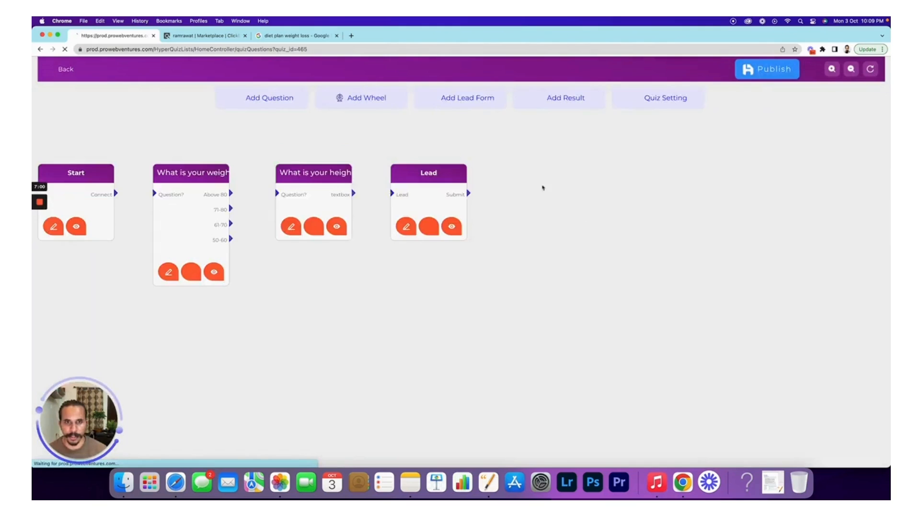
click(575, 98)
drag(331, 282, 538, 175)
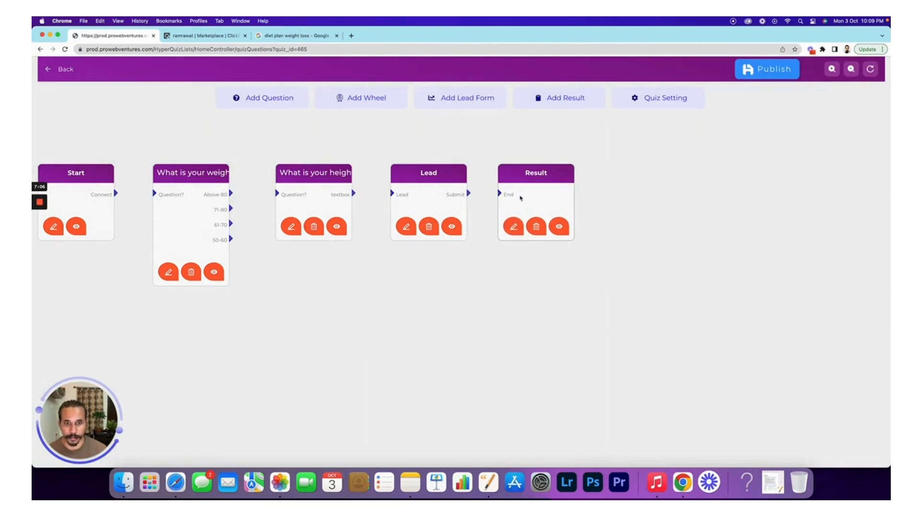
- Type the Result heading 'Thanks for signing up. You'll receive an email from FitDiet' with the FitDiet address
click(514, 226)
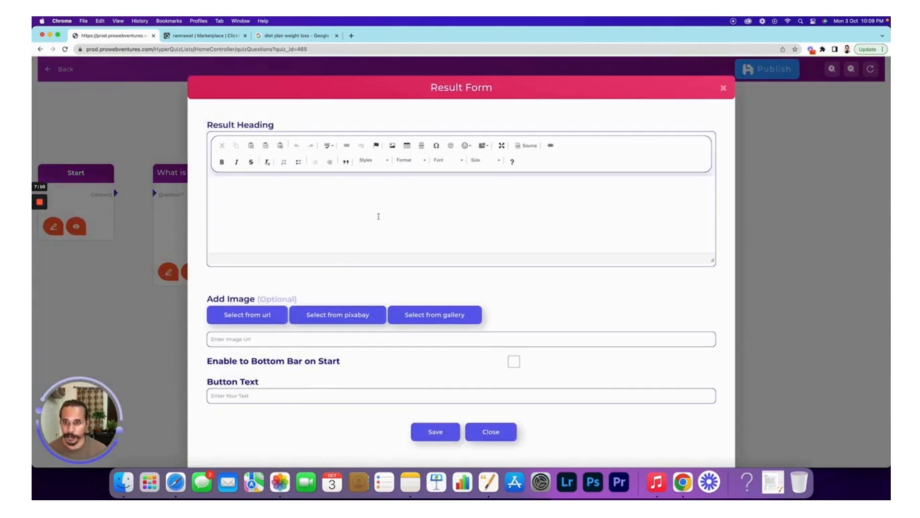
text(Thanks)
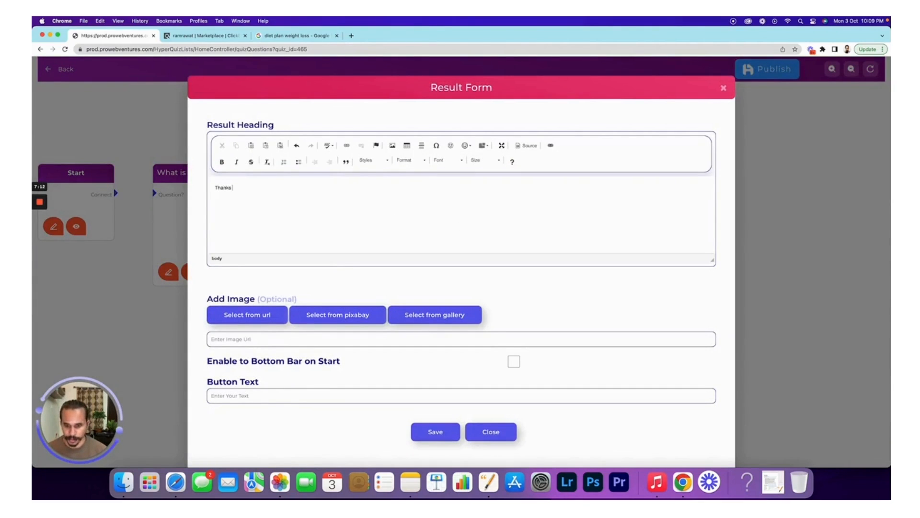
text( for signing up)
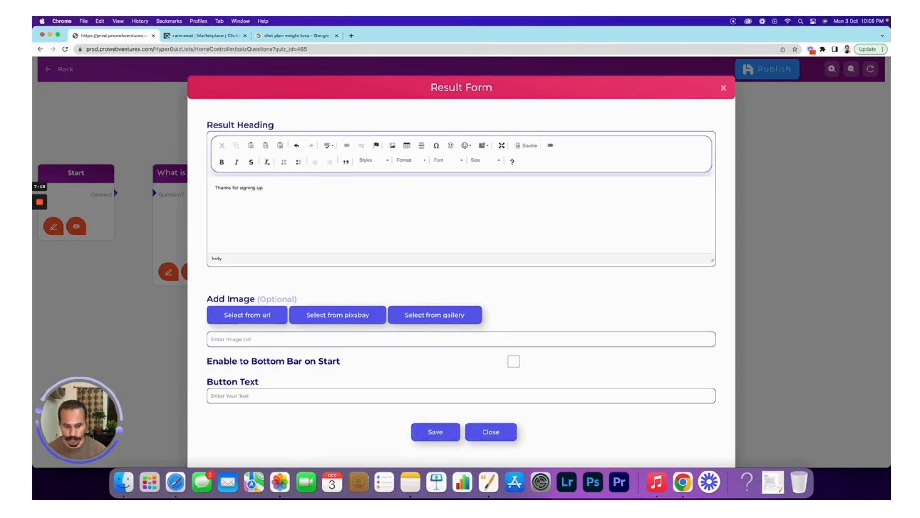
text(. You'll receive an email from)
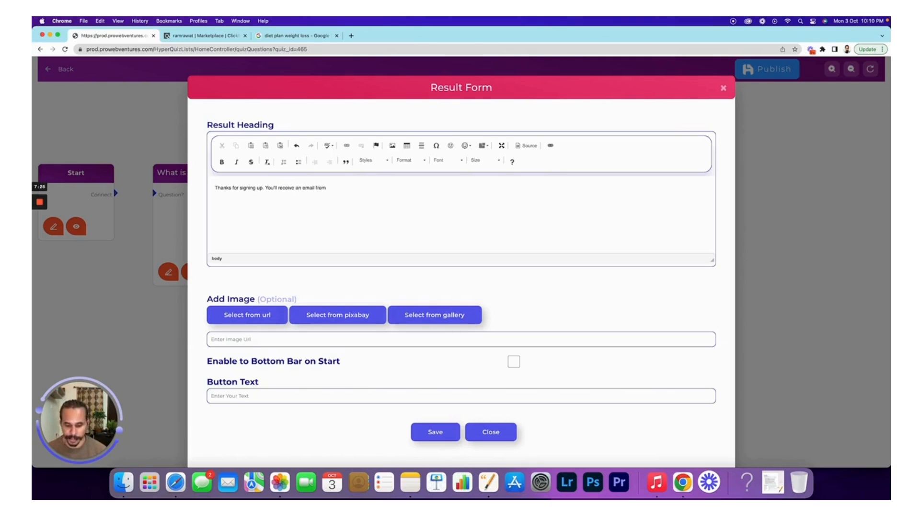
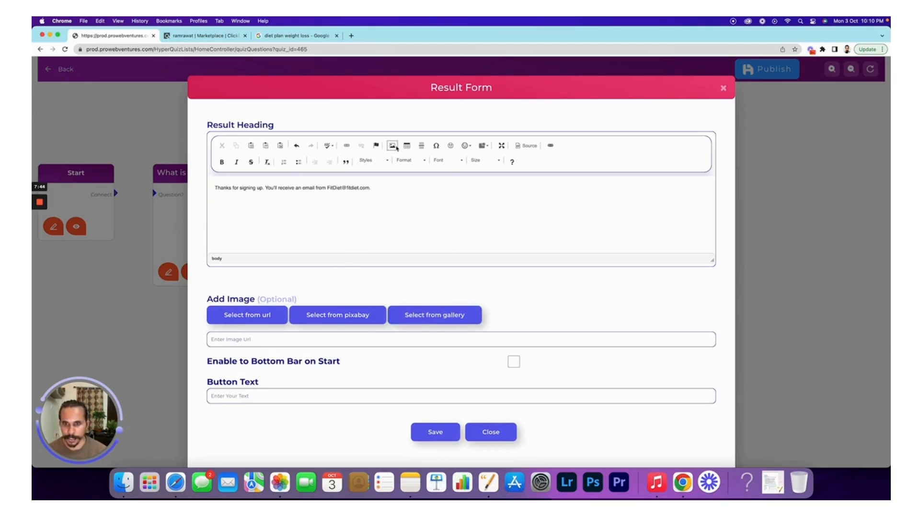
- Make the result heading Heading 2 and bold the email address in it
click(409, 160)
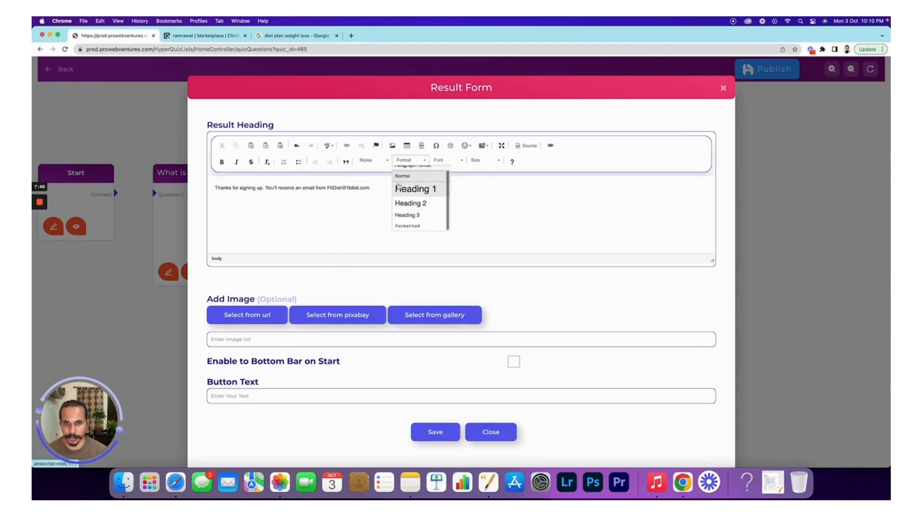
click(419, 208)
drag(450, 188, 384, 188)
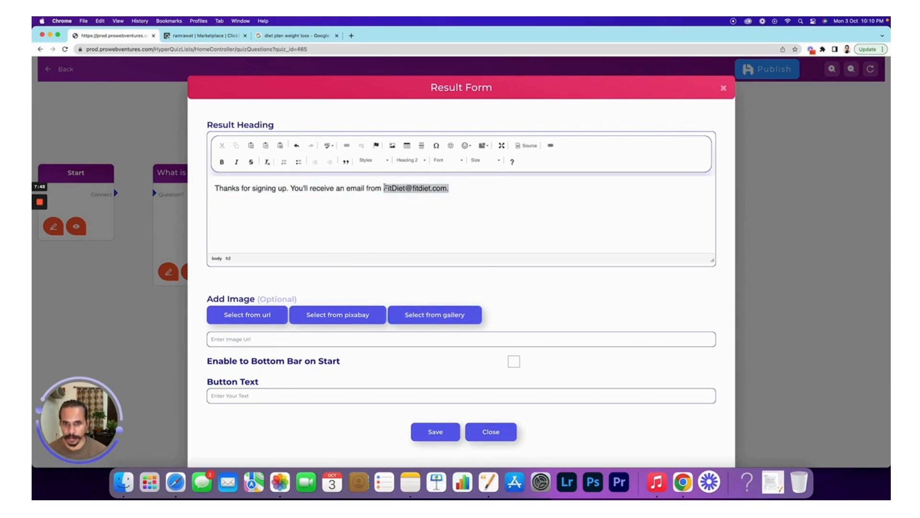
key(super+b)
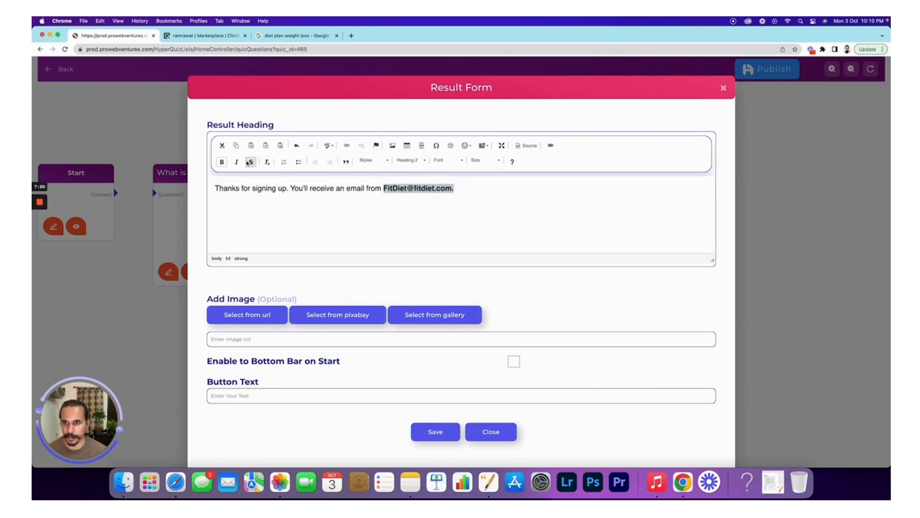
click(357, 208)
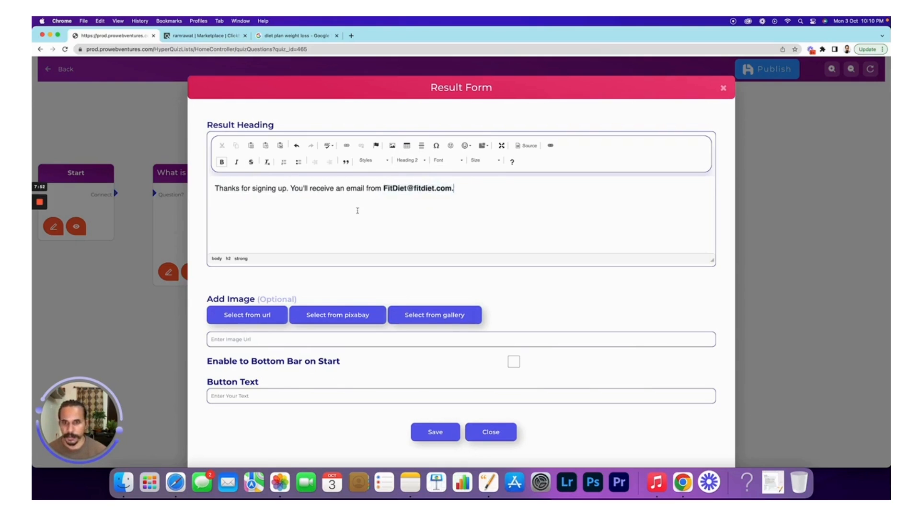
- Set the button text to 'Thanks, Please Provide More Information..' and save the Result step
scroll(455, 259, down, 1)
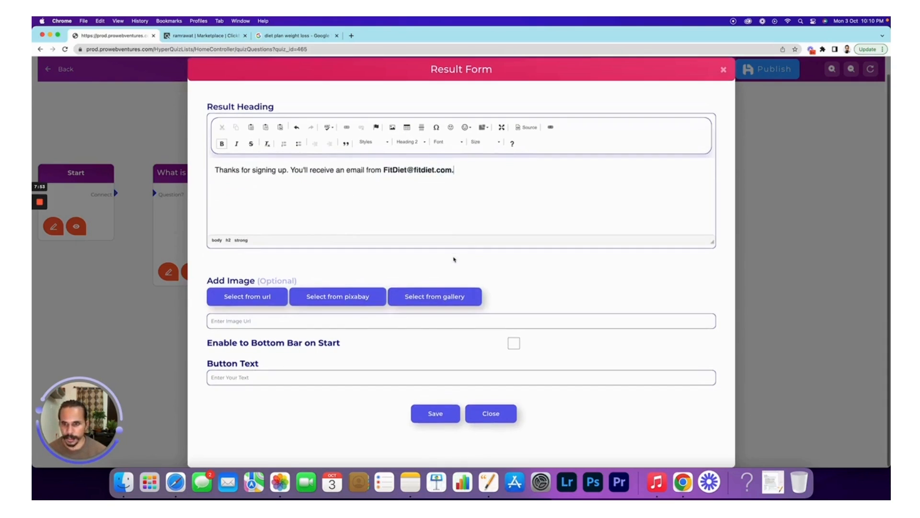
click(373, 378)
text(Thanks, Please)
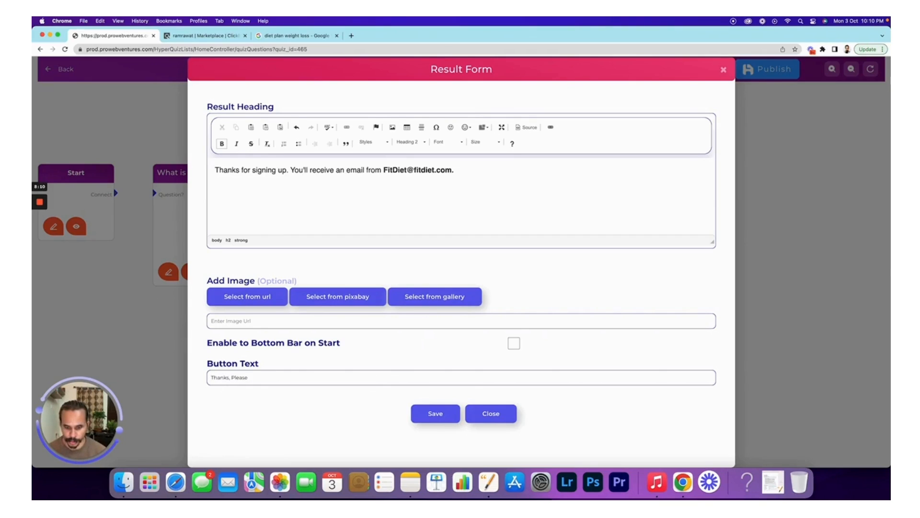
text( Provide)
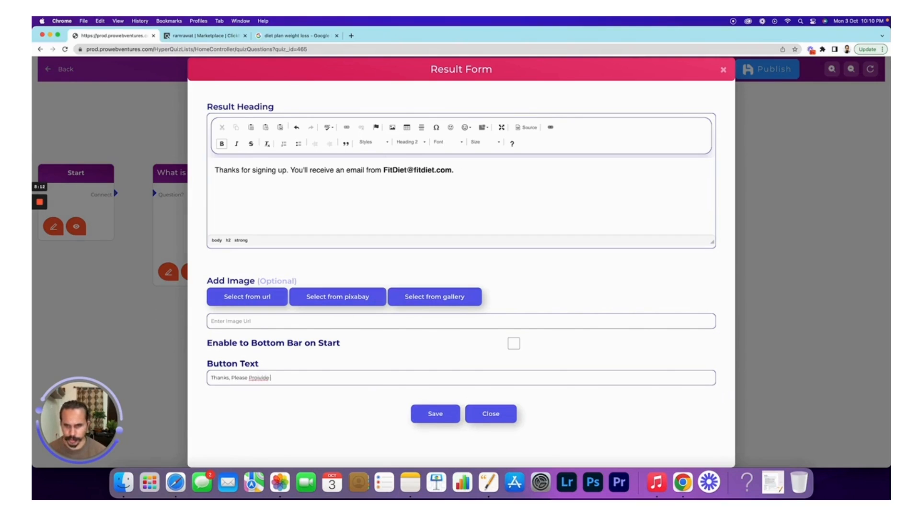
key(BackSpace)
key(BackSpace)
text(vide More Information..)
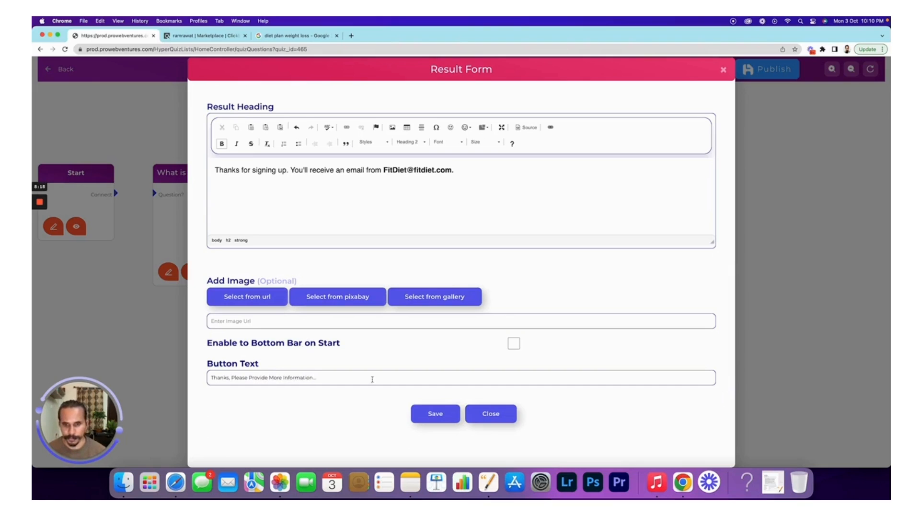
click(443, 416)
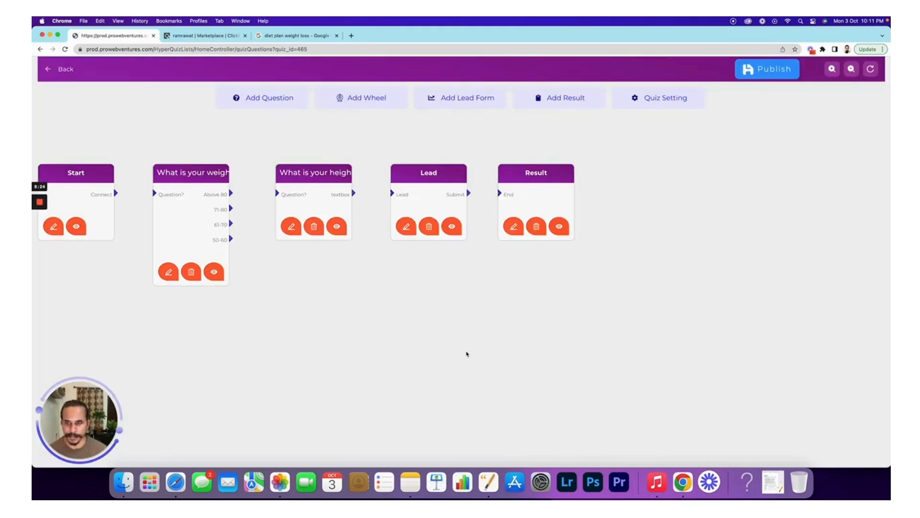
- Connect Start to the weight question and route the 61-70 and 50-60 answers to the height question
drag(115, 194, 155, 194)
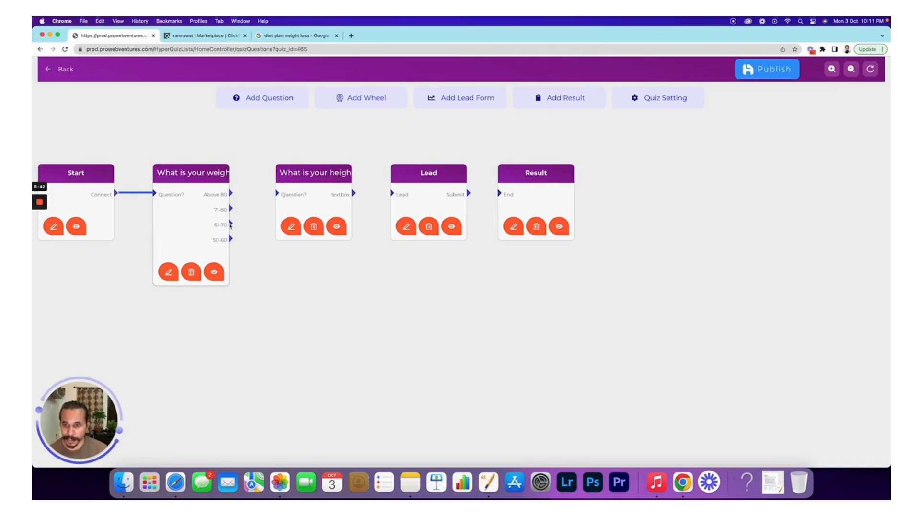
drag(231, 225, 277, 194)
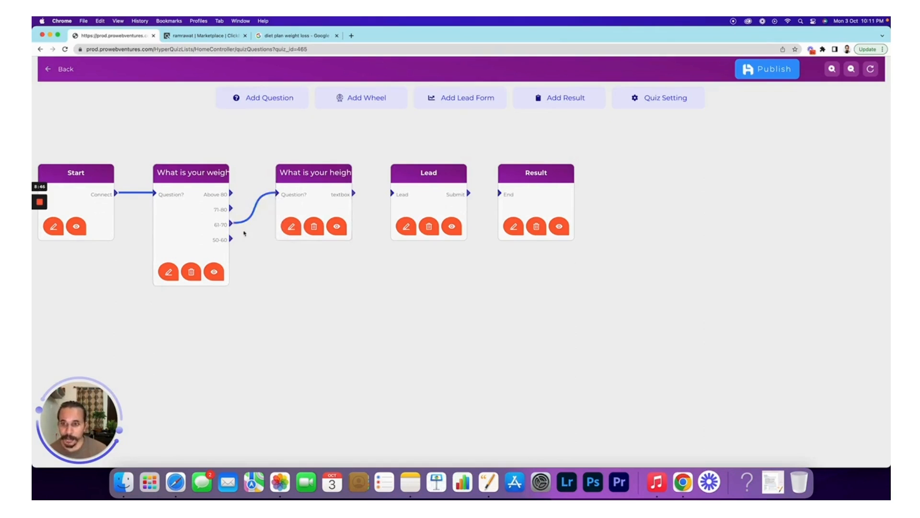
drag(231, 239, 277, 194)
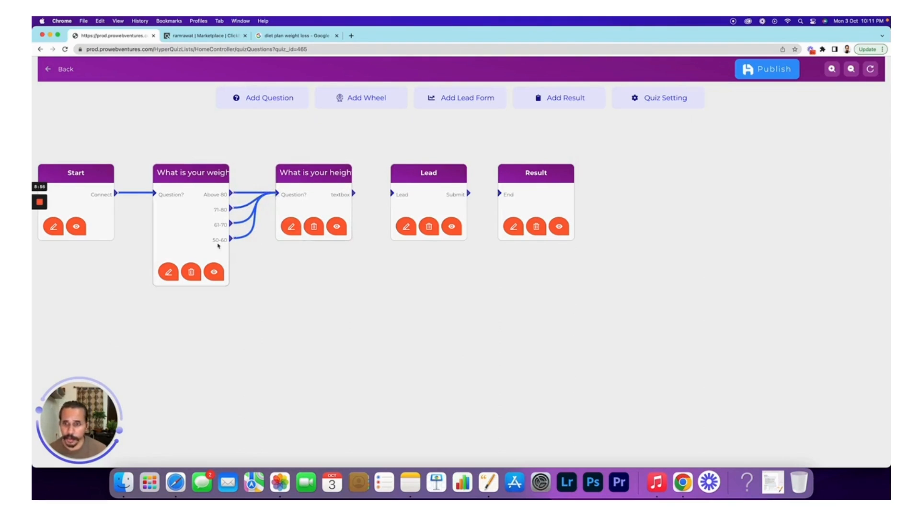
- Link the height question to Lead and Lead to Result, then bring up the quiz settings
drag(354, 194, 393, 194)
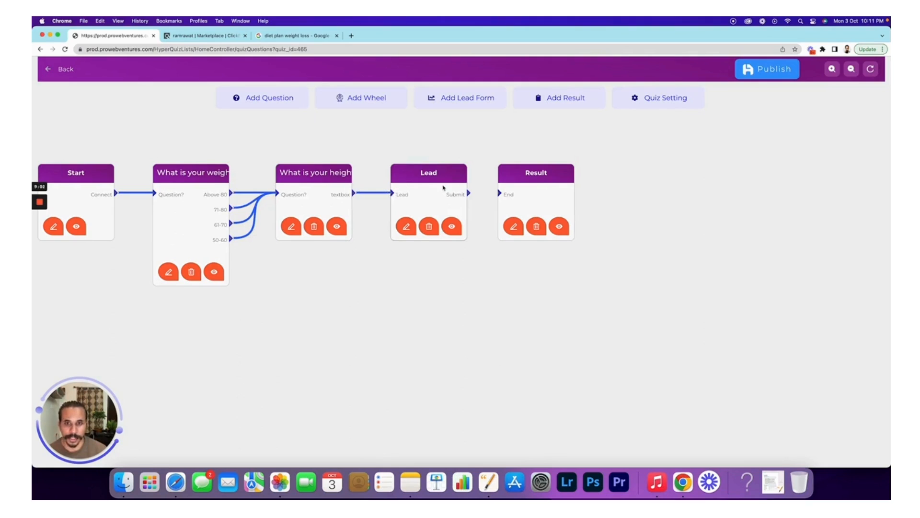
drag(469, 193, 501, 195)
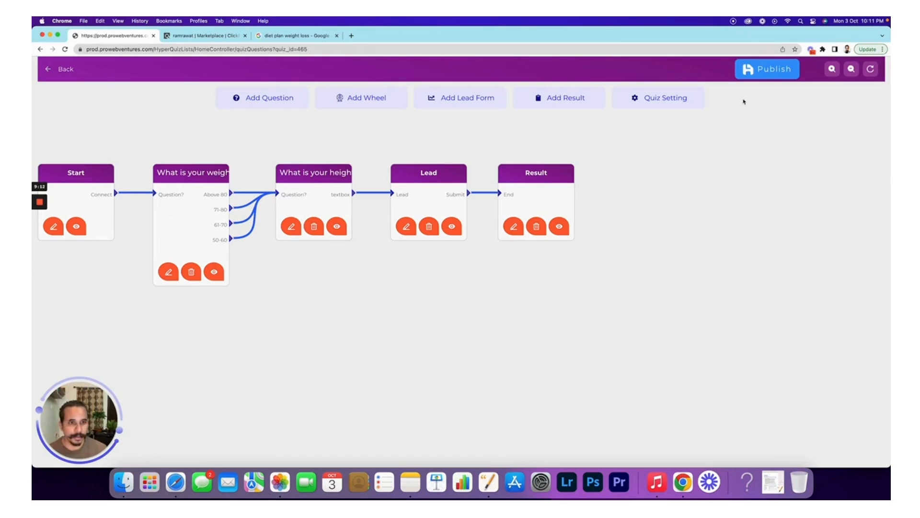
click(665, 102)
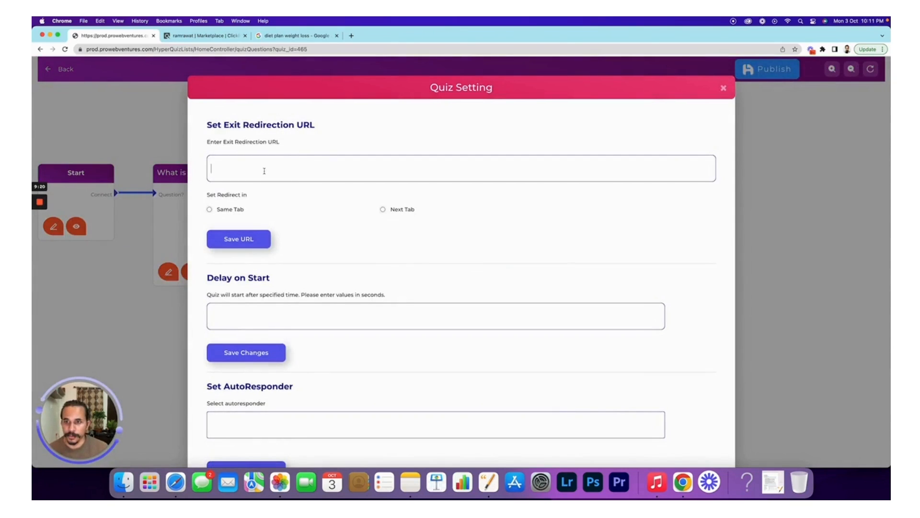
click(201, 38)
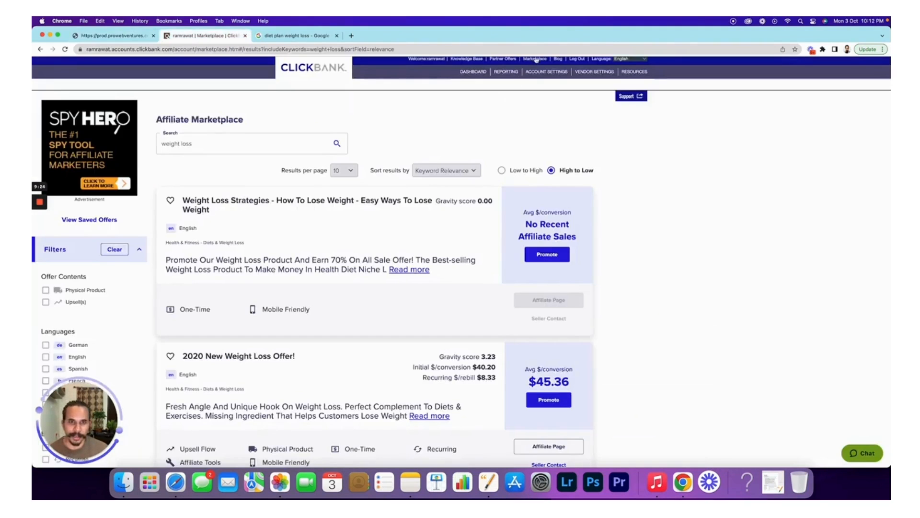
- Create a HopLink for the first weight loss offer with tracking ID dietplan01 and copy it
click(247, 143)
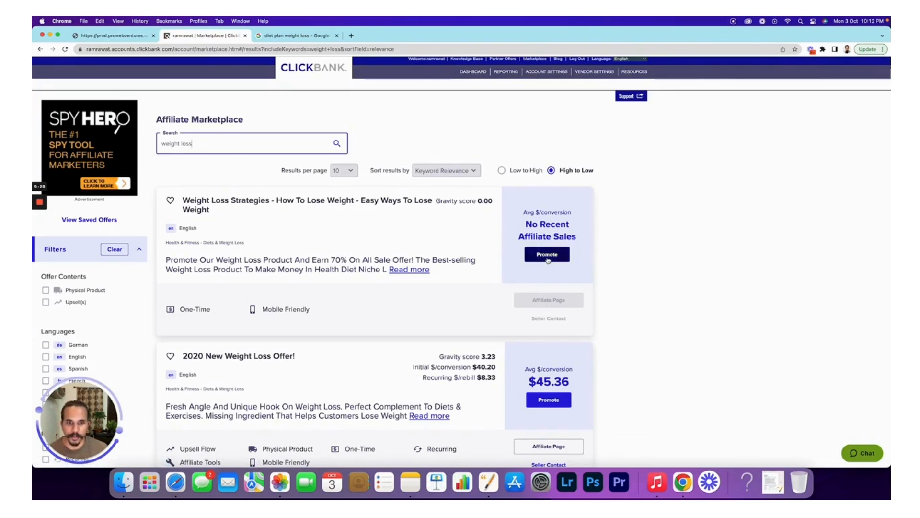
click(547, 255)
click(395, 292)
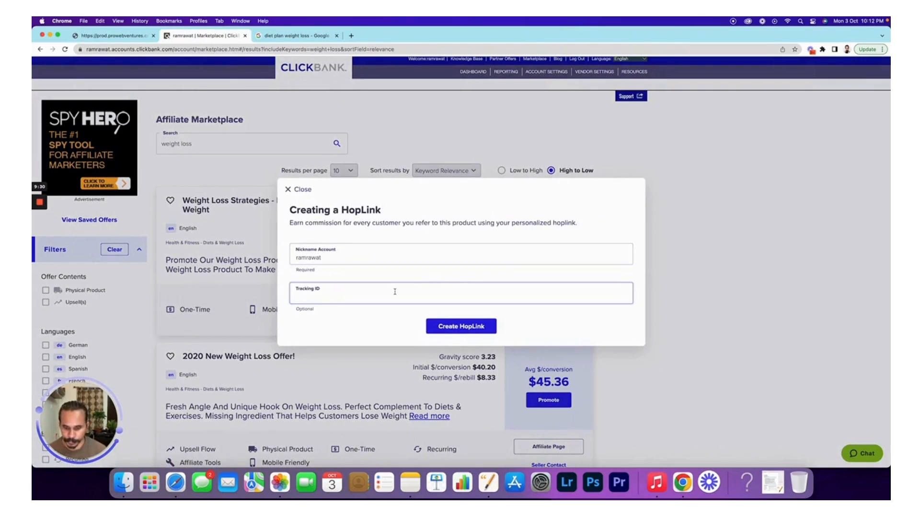
text(diet)
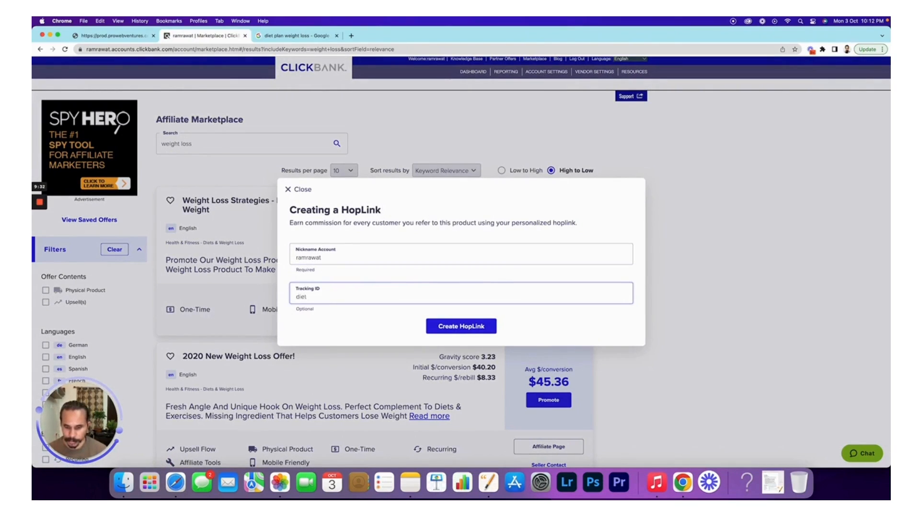
text(pl)
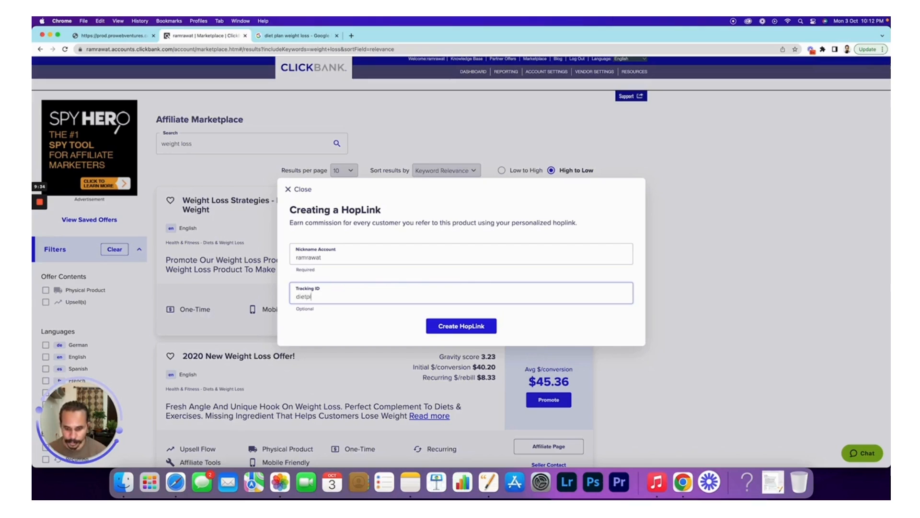
text(an01)
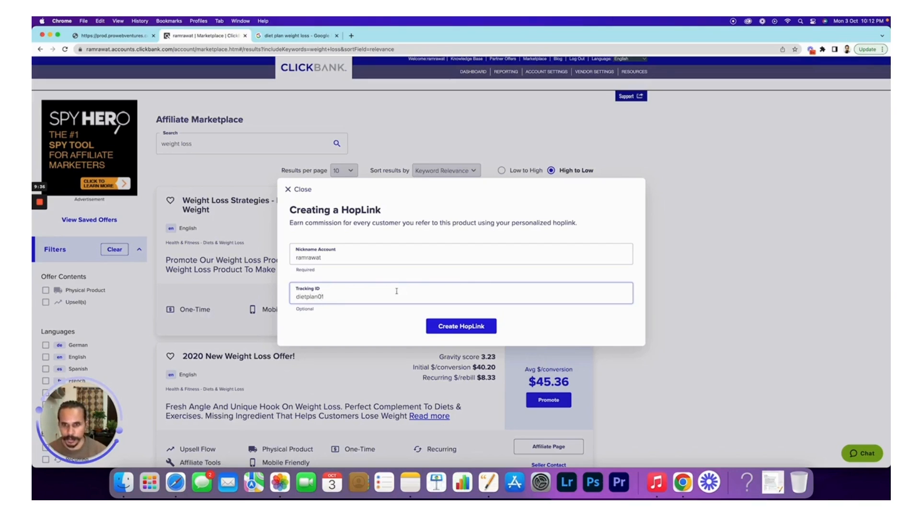
click(471, 332)
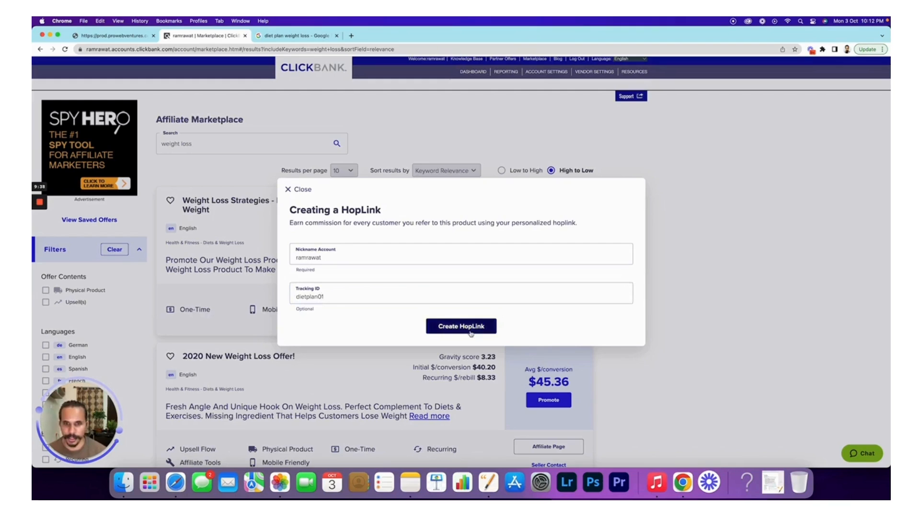
click(613, 346)
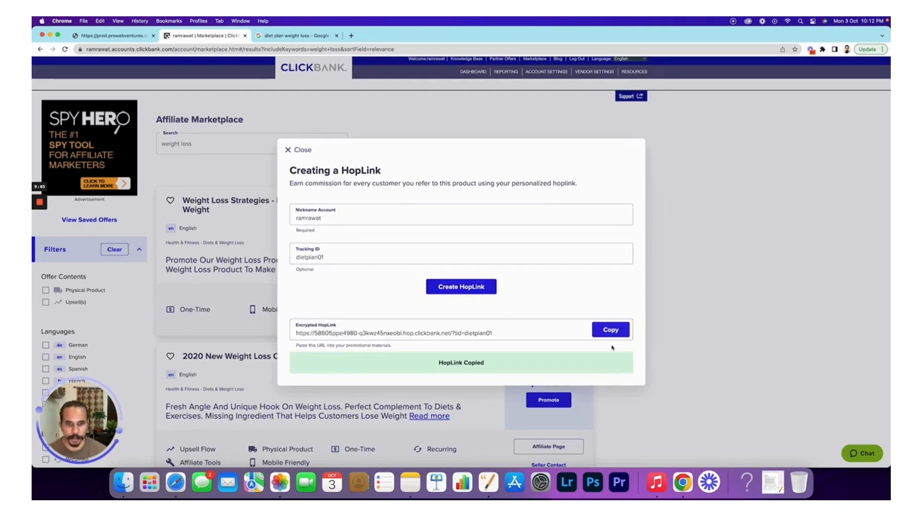
click(112, 36)
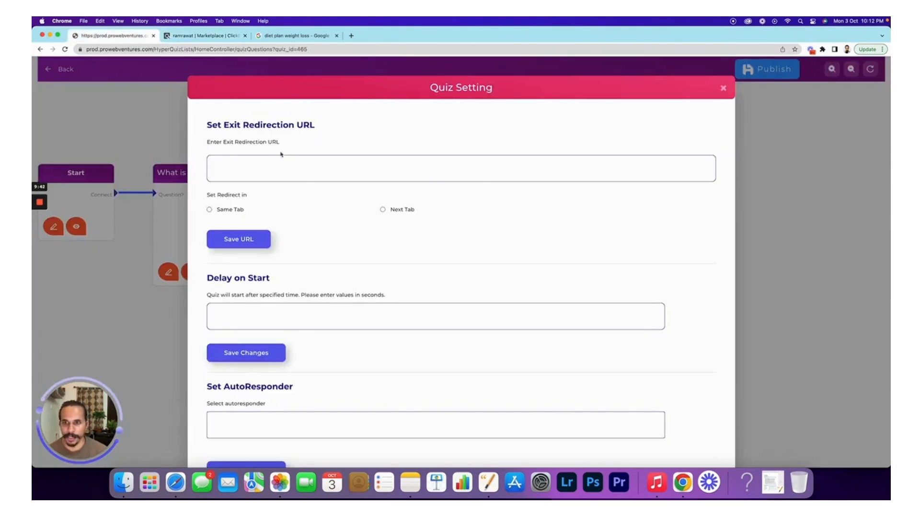
- Save the copied HopLink as the exit redirection URL opening in Next Tab, then close Quiz Setting
key(super+v)
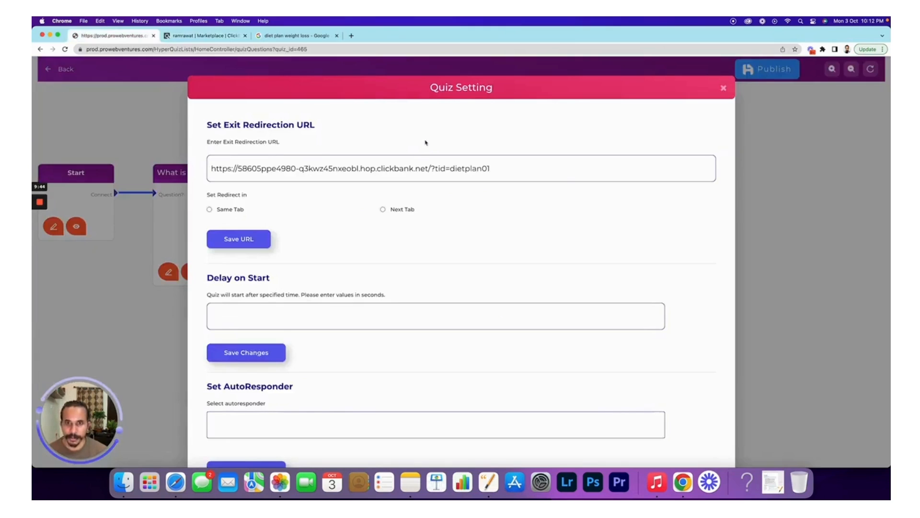
click(383, 210)
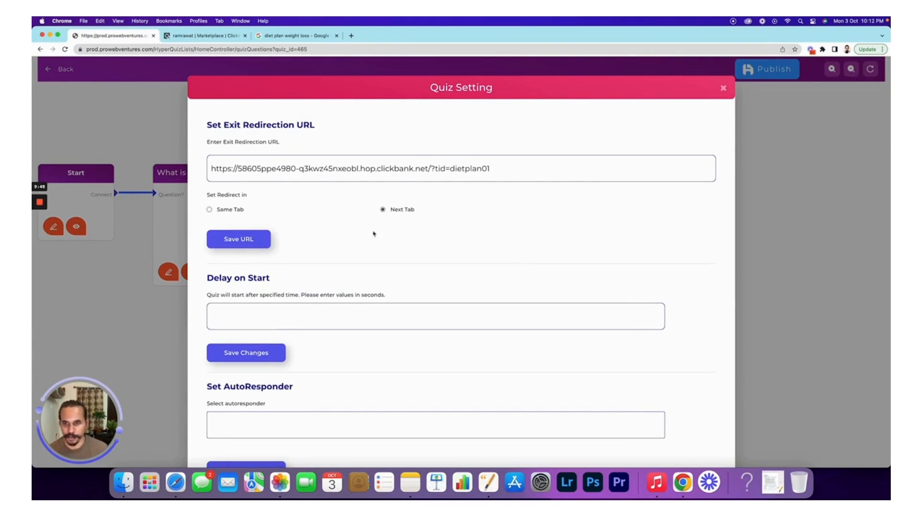
click(244, 242)
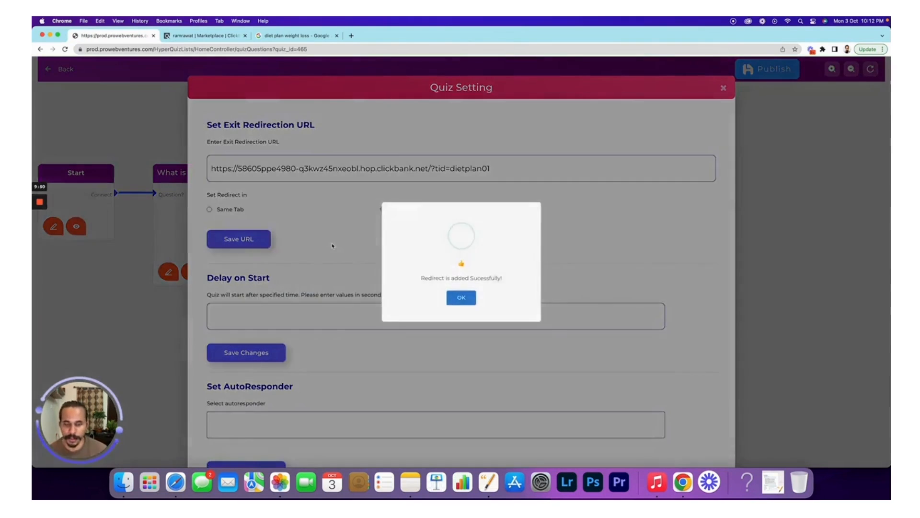
click(461, 297)
scroll(461, 298, down, 4)
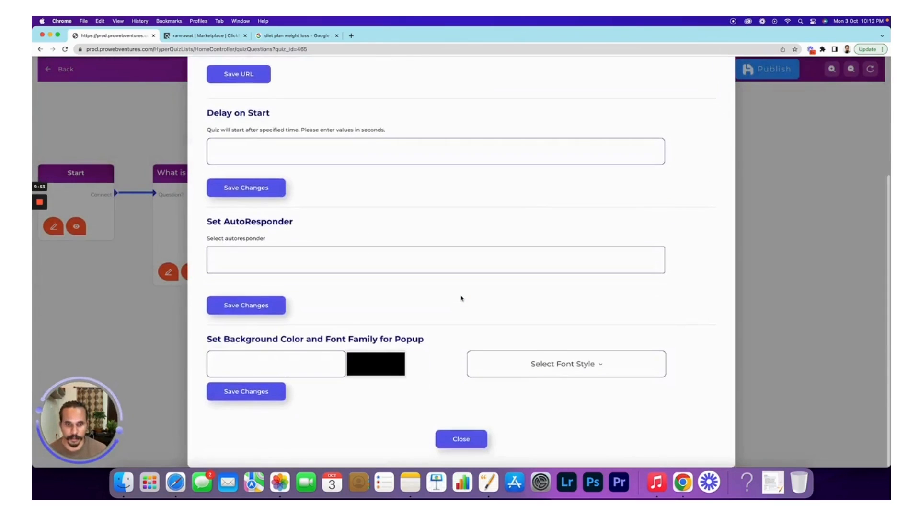
click(470, 443)
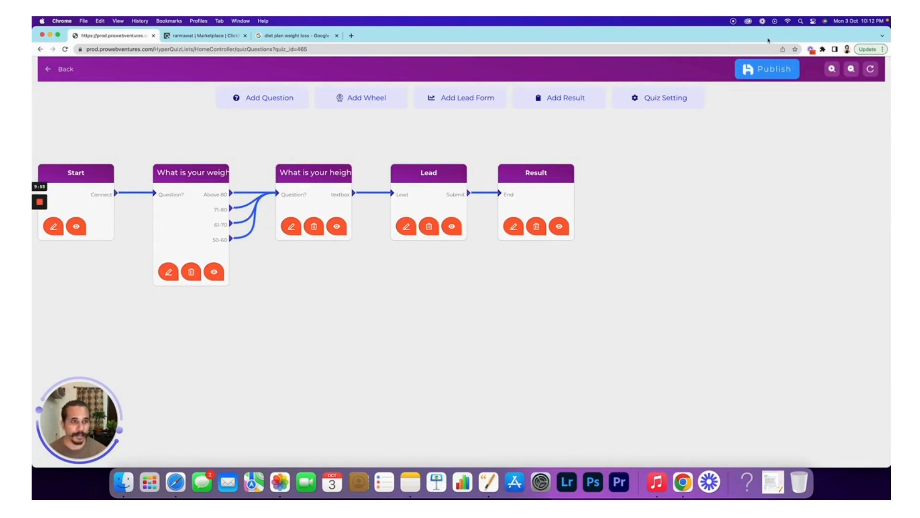
- Publish the diet-plan quiz and preview its Share, Embed and Add as Pop-up options
click(782, 72)
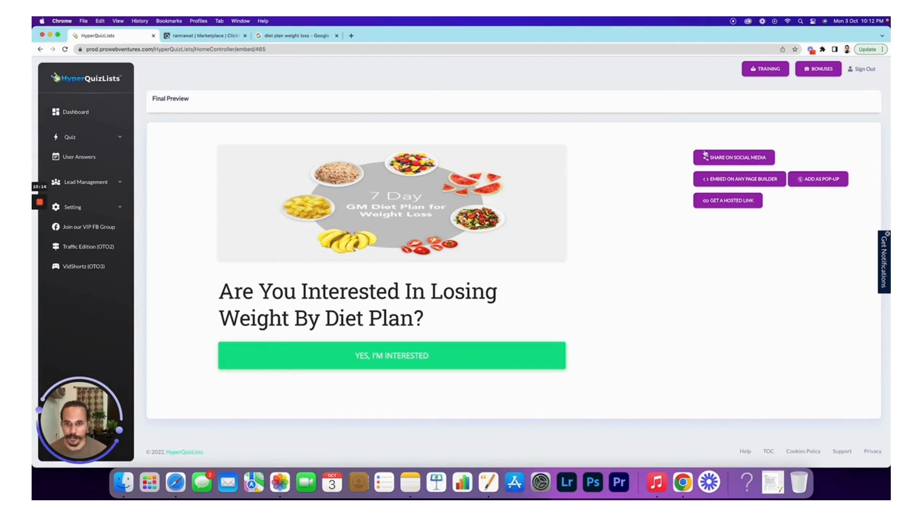
click(729, 162)
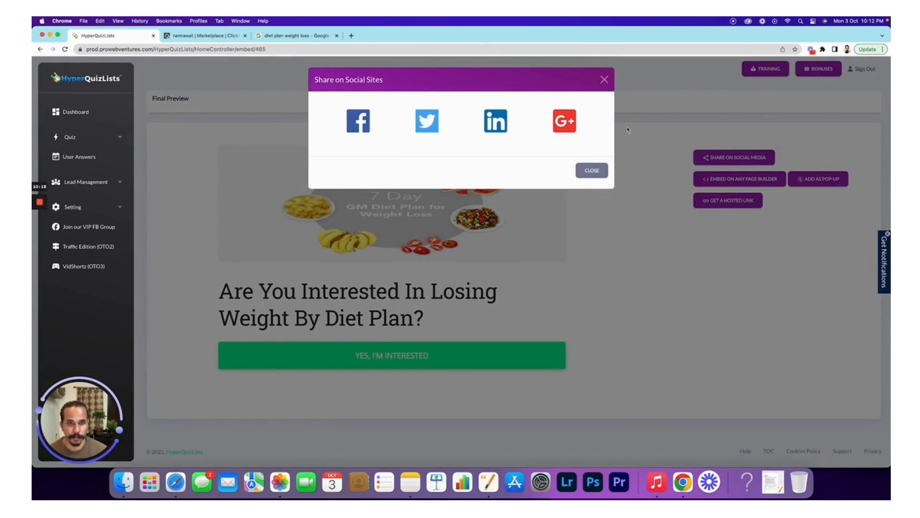
click(604, 80)
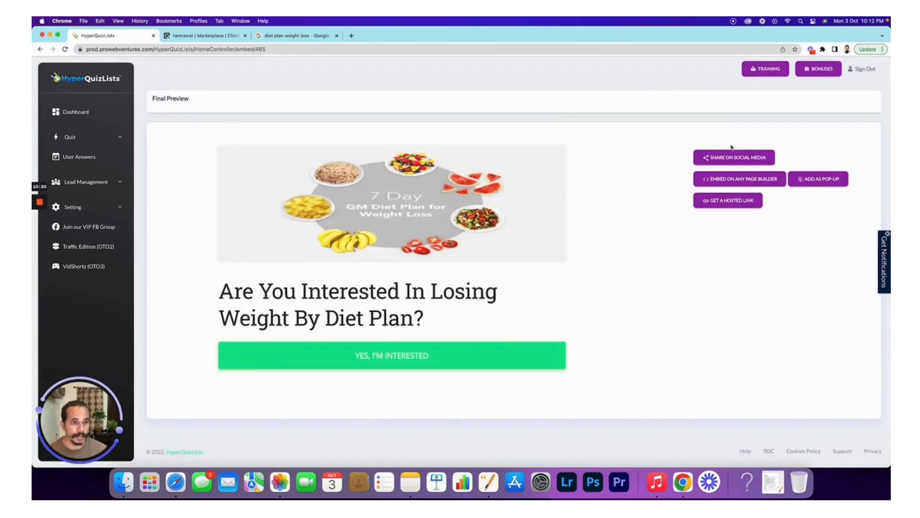
click(731, 181)
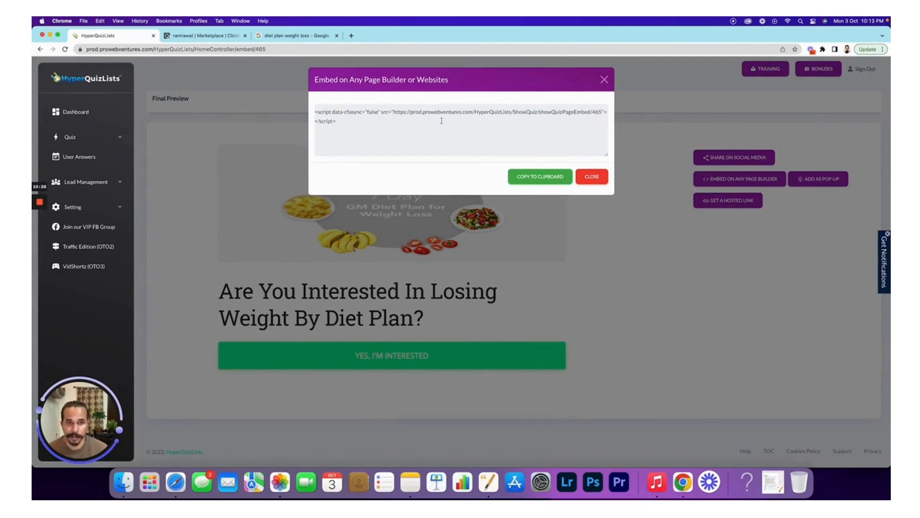
click(605, 80)
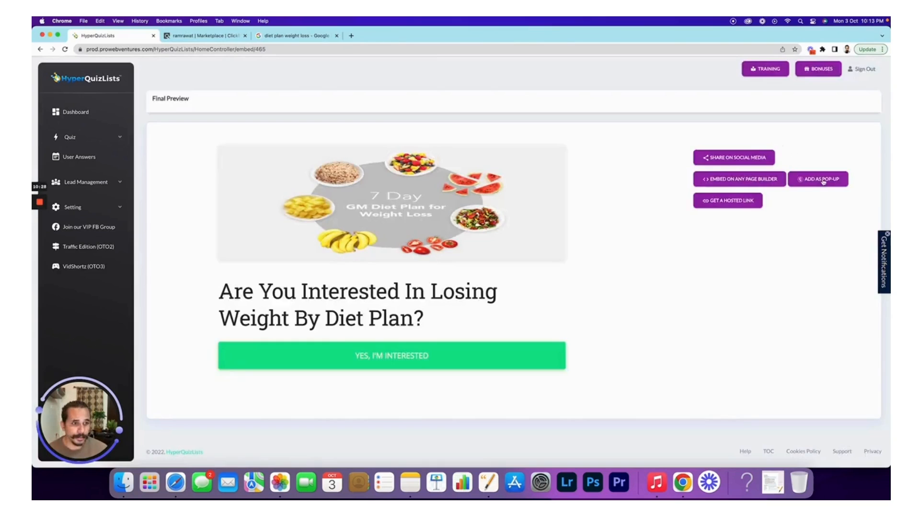
click(824, 180)
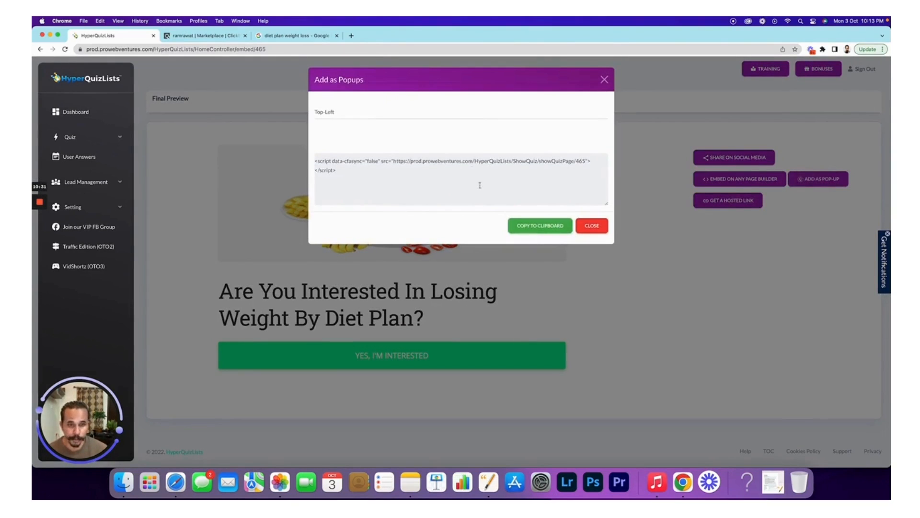
click(591, 226)
- Copy the quiz's hosted link to the clipboard from the Get Hosting Link dialog
click(712, 202)
click(540, 106)
click(542, 143)
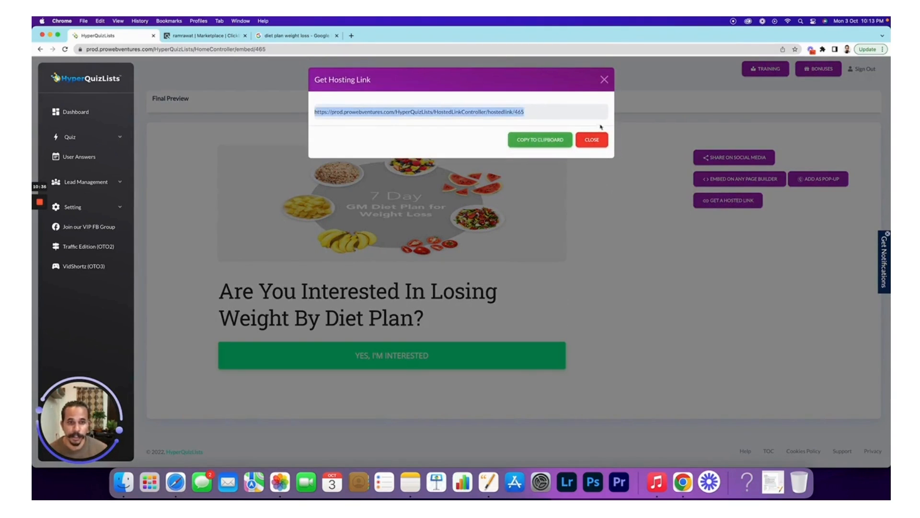
click(604, 82)
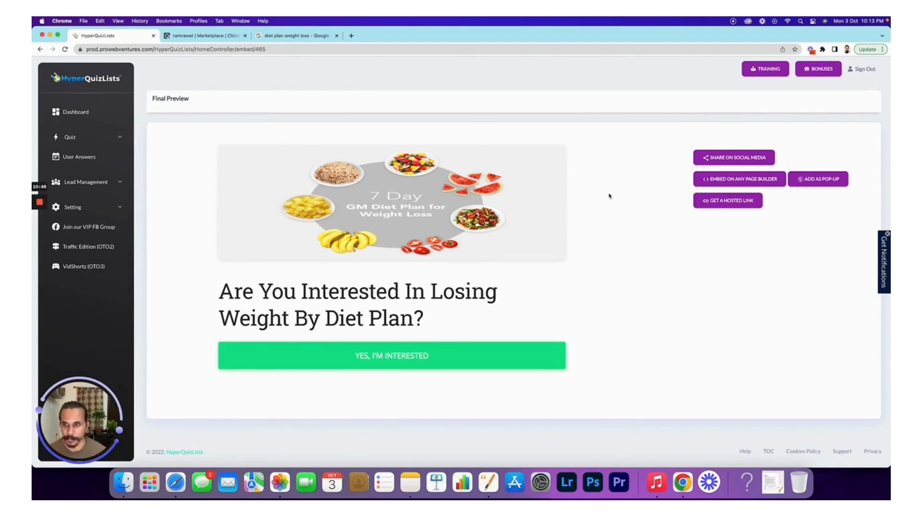
mouse_move(39, 201)
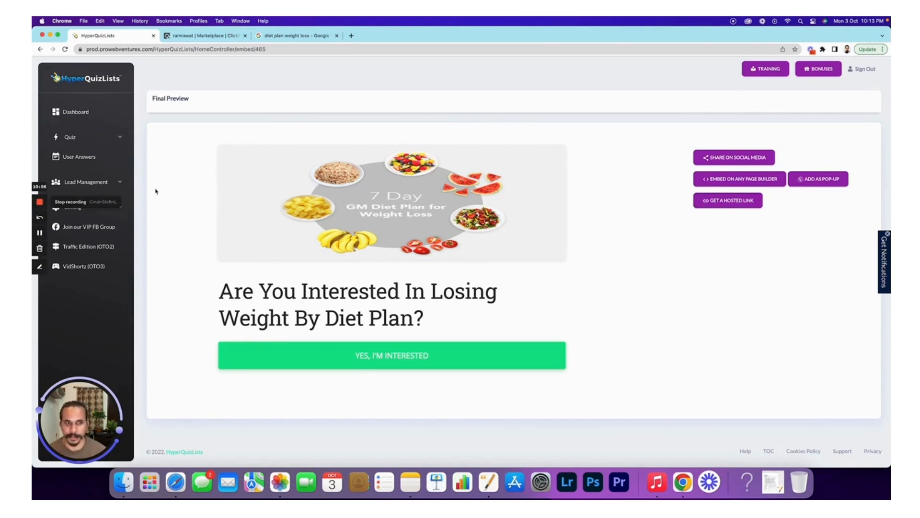
click(738, 204)
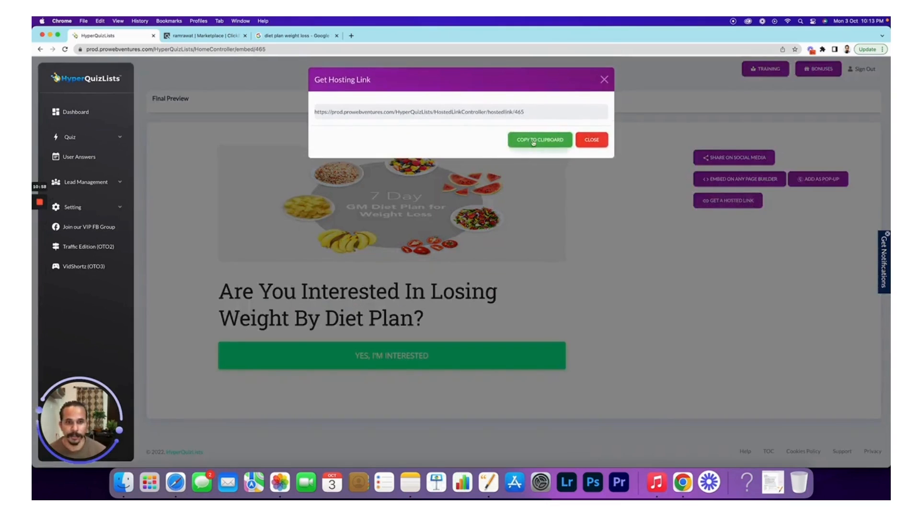
click(531, 141)
- Load the hosted quiz link in a new browser tab and answer the weight question with 61-70
click(352, 36)
key(super+v)
key(Return)
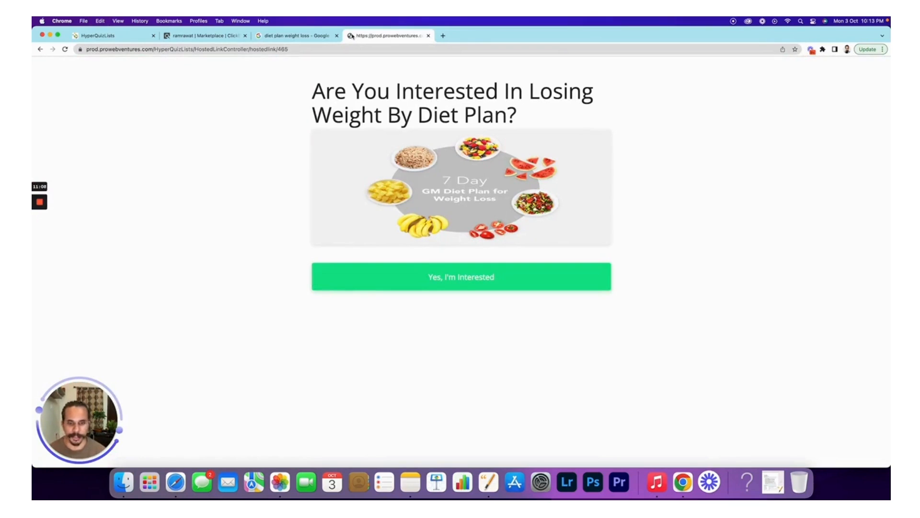
click(503, 285)
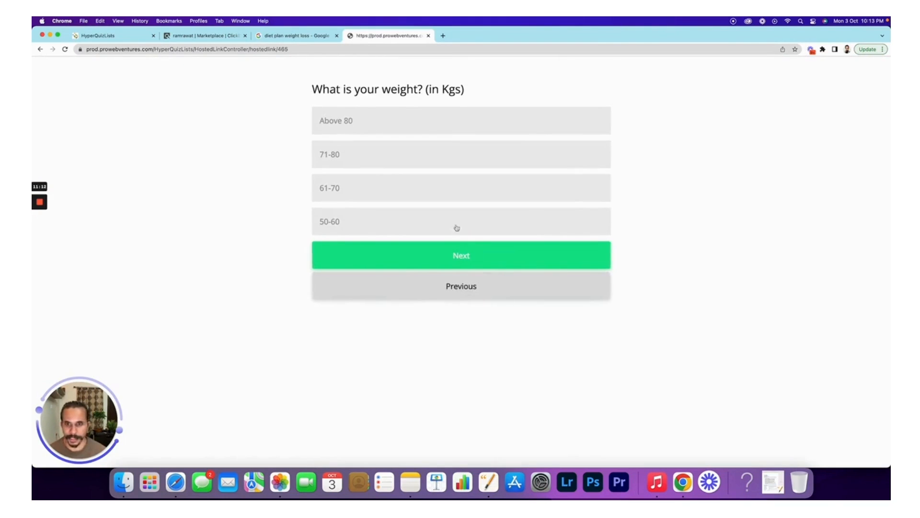
click(372, 194)
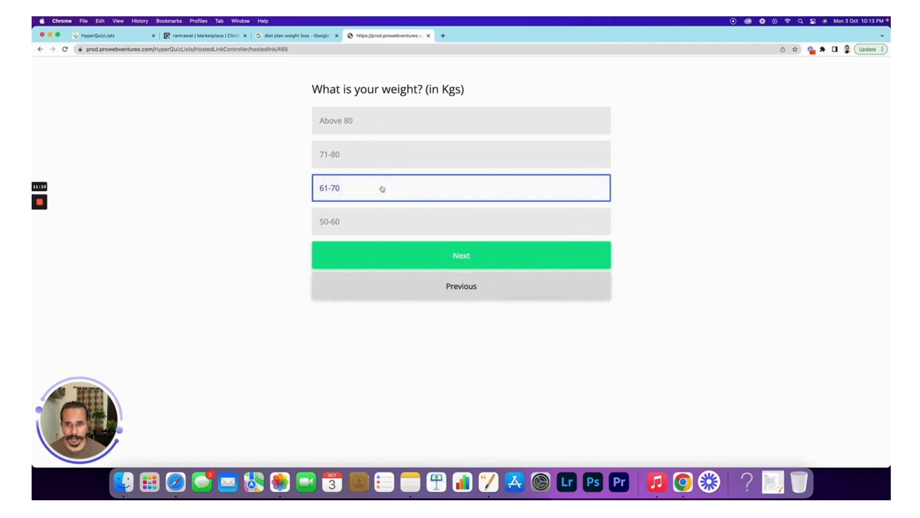
click(465, 257)
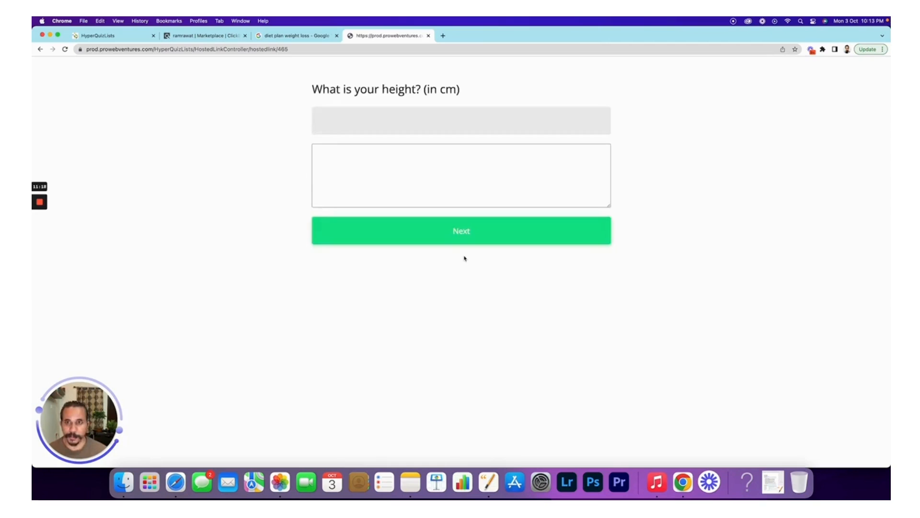
- Answer height 160, then submit the visitor's name and e-mail to finish the quiz
click(412, 186)
text(160)
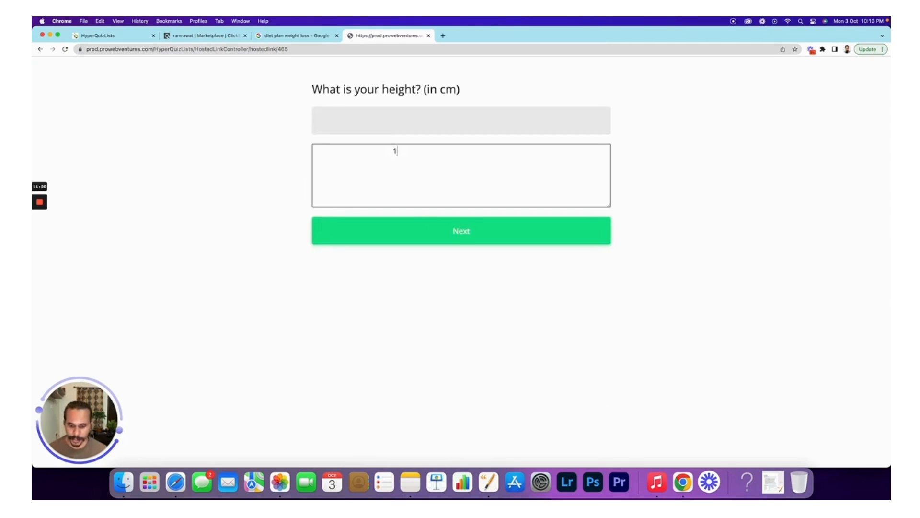
click(444, 230)
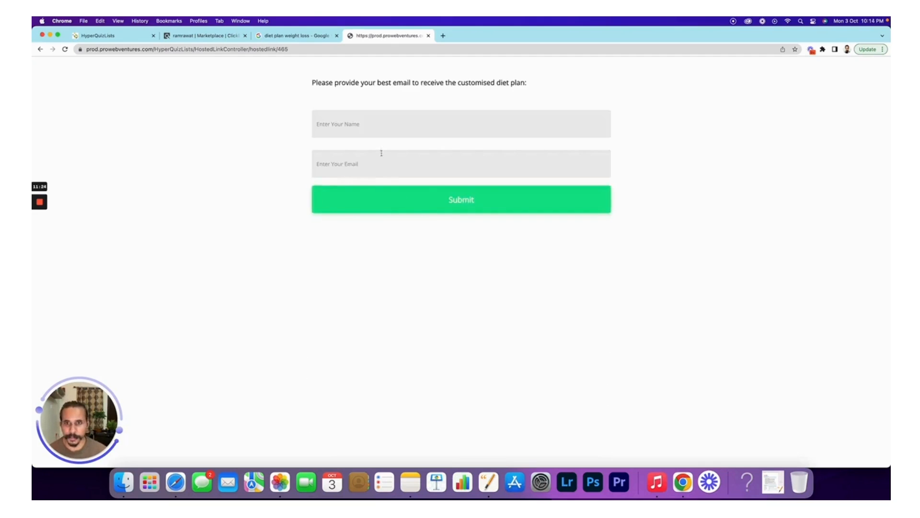
click(376, 127)
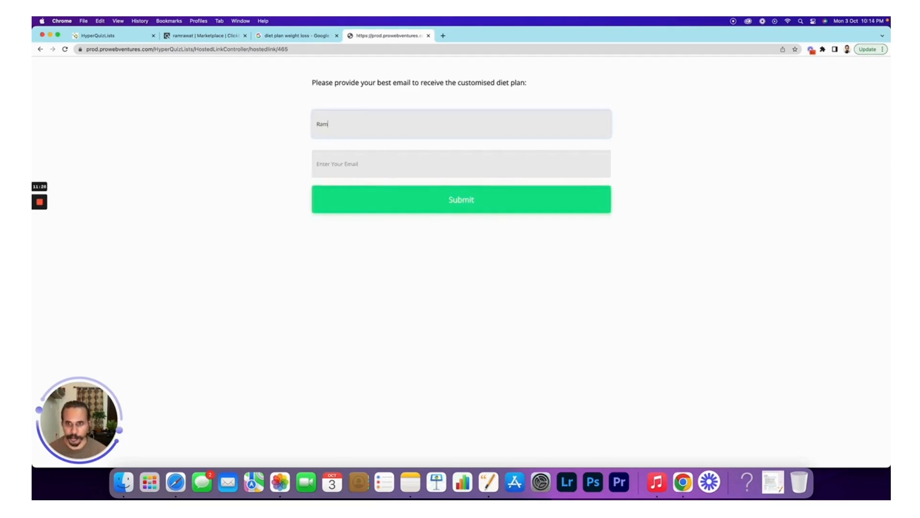
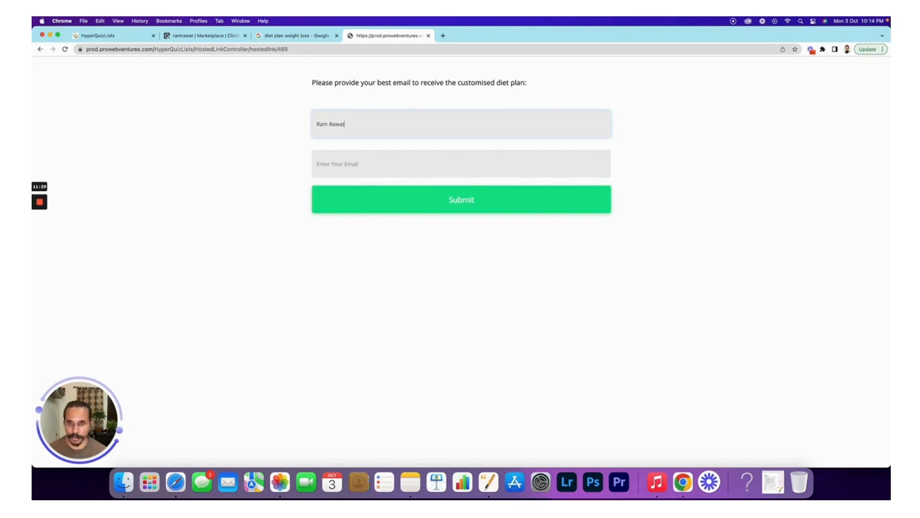
key(Tab)
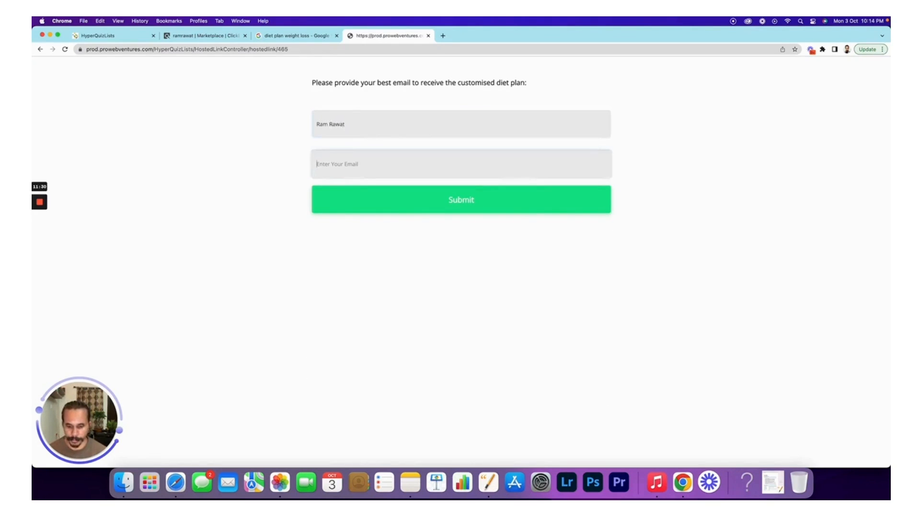
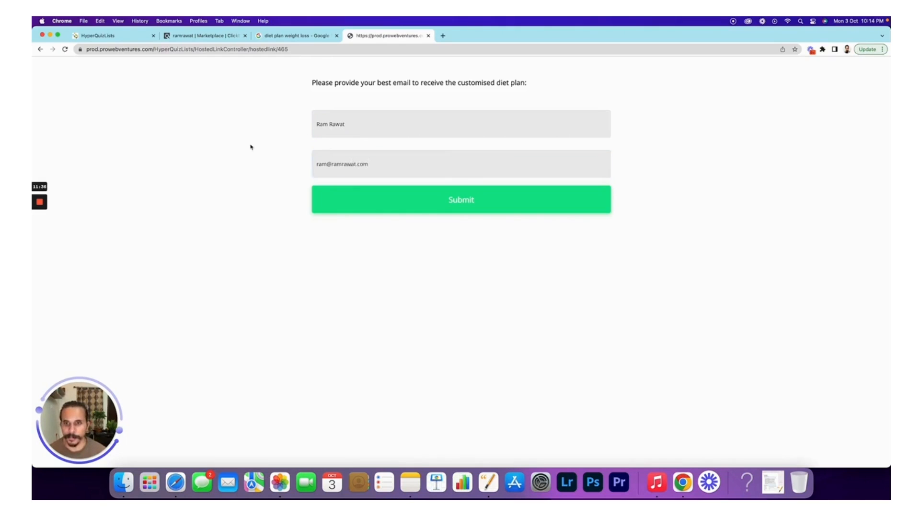
click(462, 207)
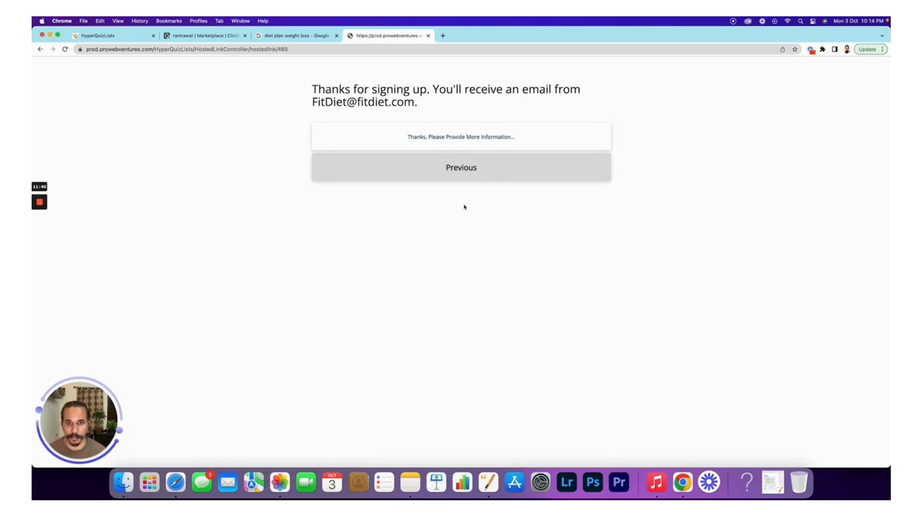
- Follow the thank-you link to the ClickBank Weight Loss Strategies offer, check the hop ID, then return to Final Preview
click(495, 136)
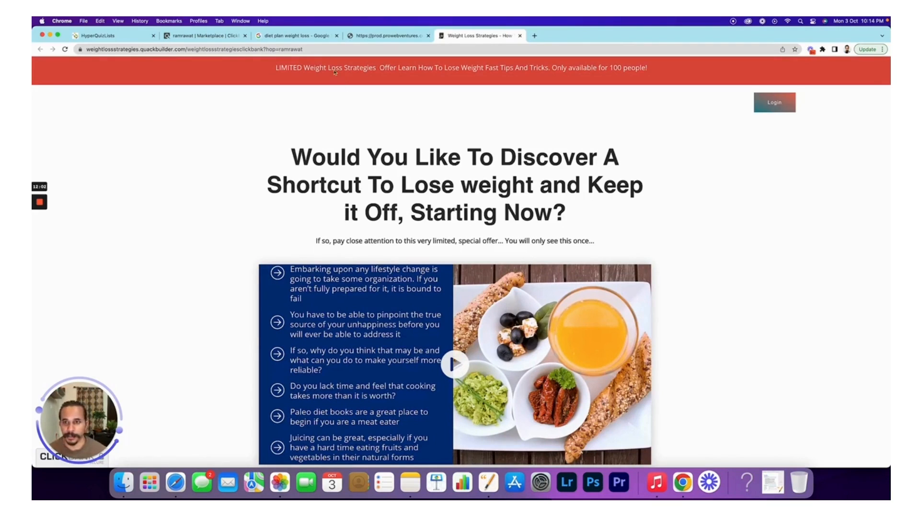
double_click(296, 49)
click(353, 173)
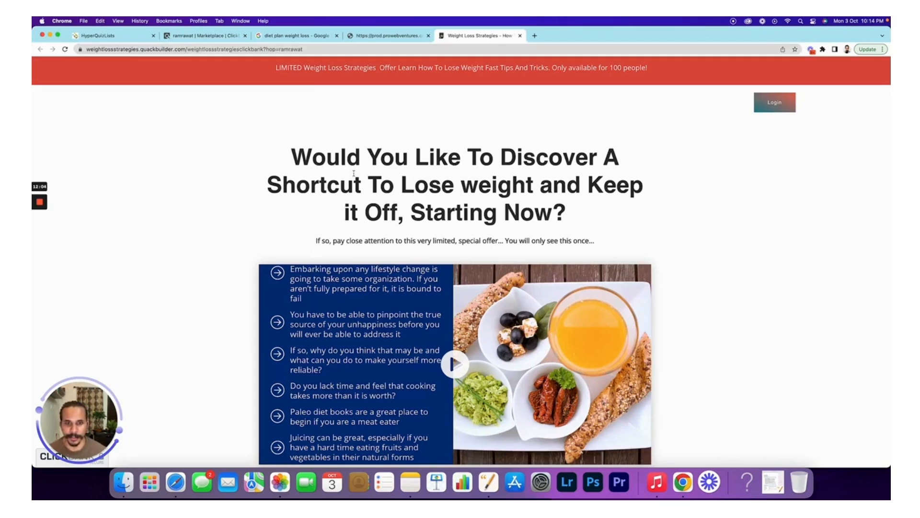
scroll(354, 175, down, 6)
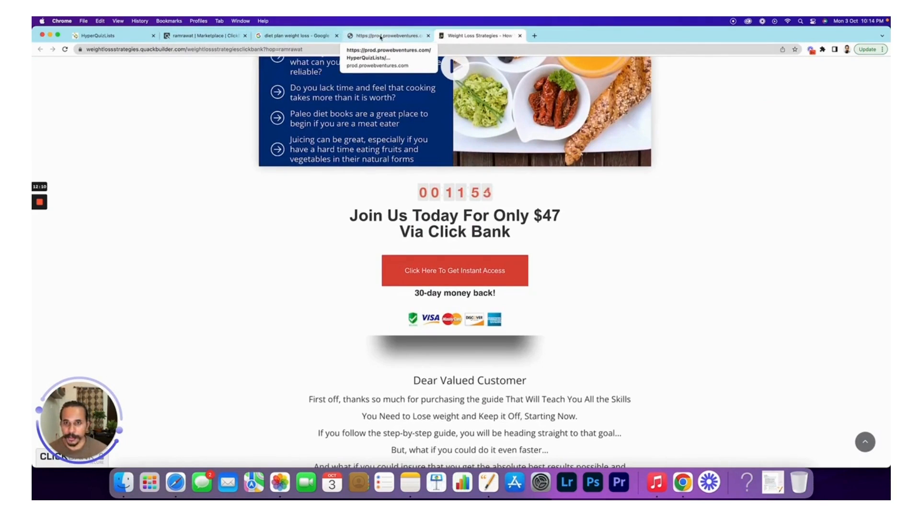
click(360, 36)
click(462, 39)
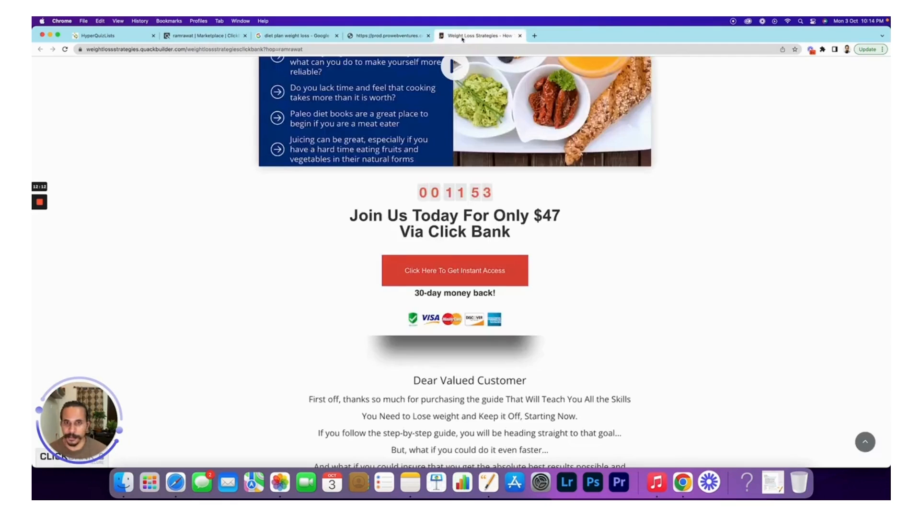
click(107, 38)
click(592, 140)
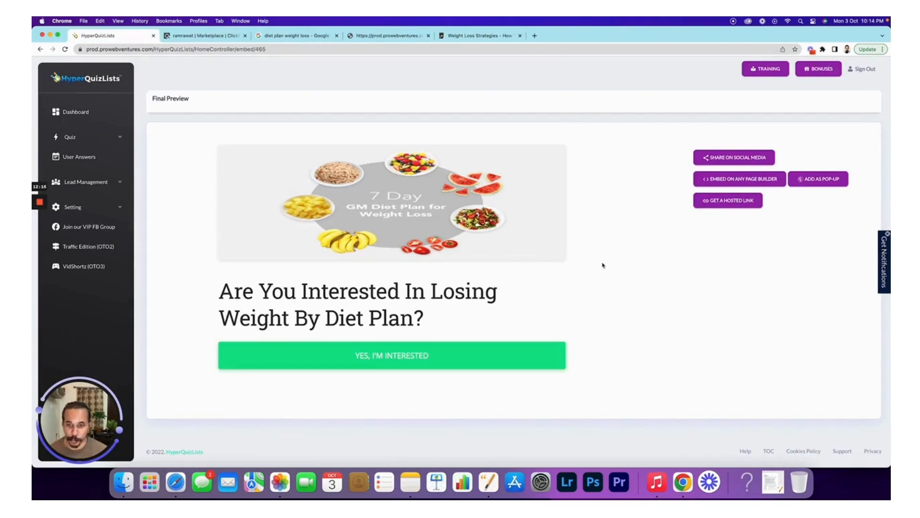
- Open User Answers and review the visitor details for Diet Plan 01's weight answer, 61-70
click(104, 138)
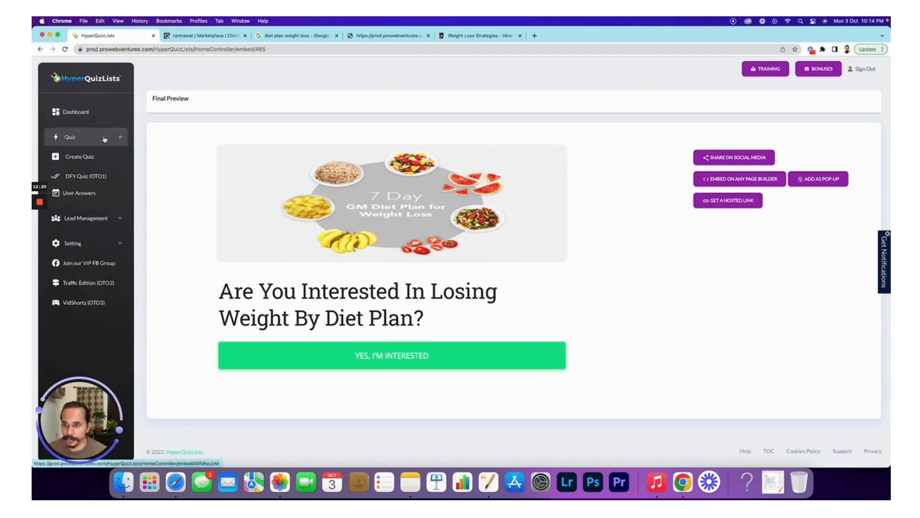
click(105, 138)
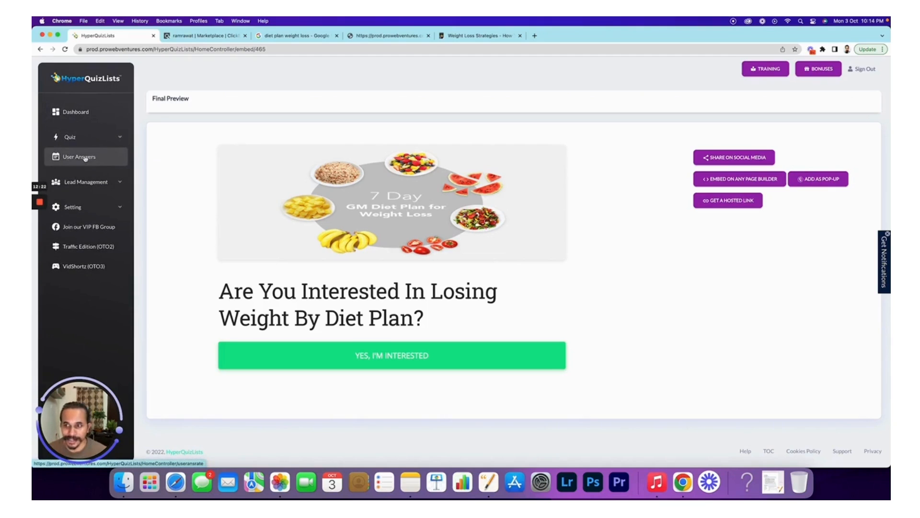
click(85, 158)
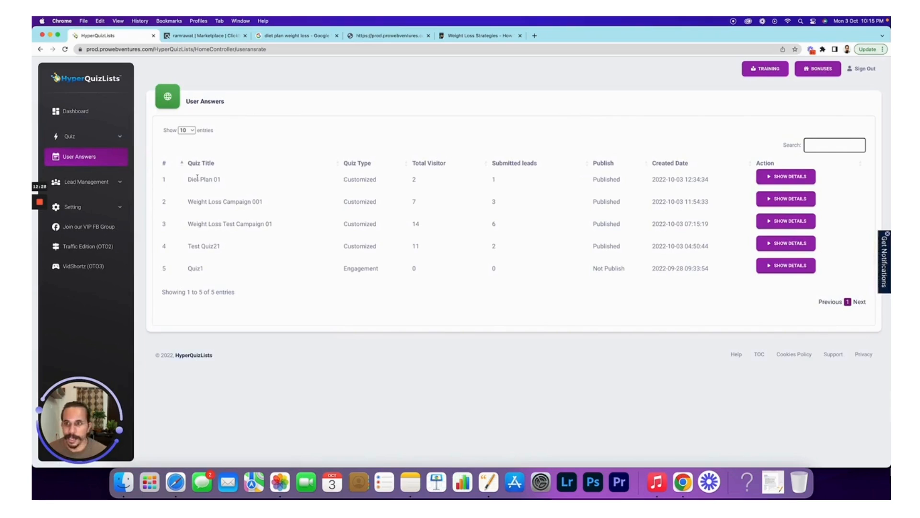
click(795, 177)
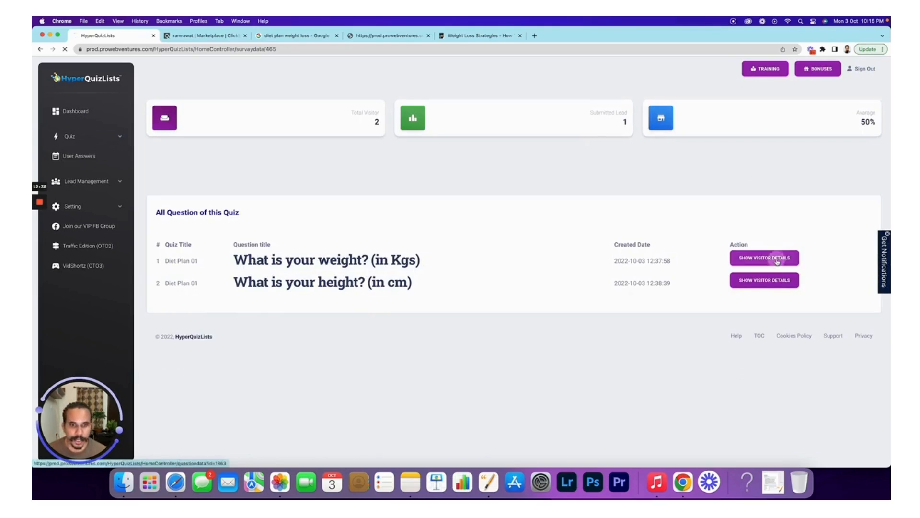
click(777, 262)
scroll(470, 359, down, 3)
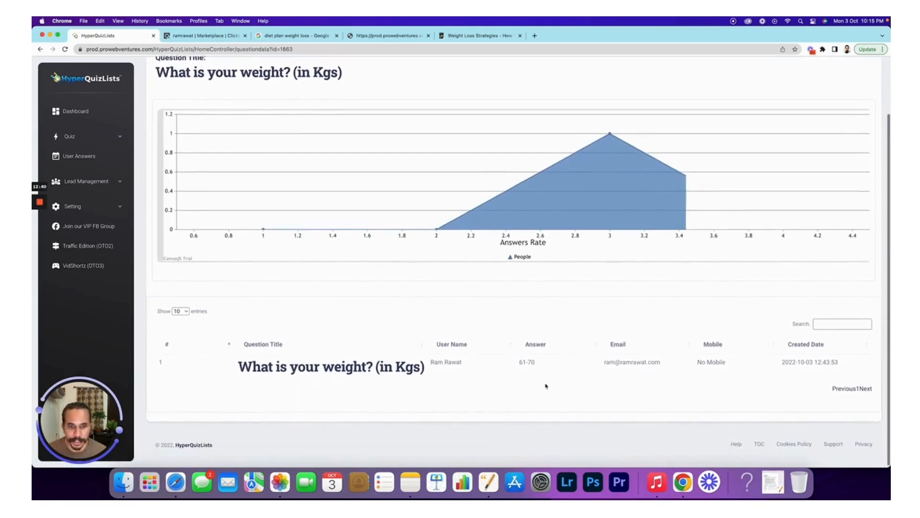
drag(541, 363, 512, 360)
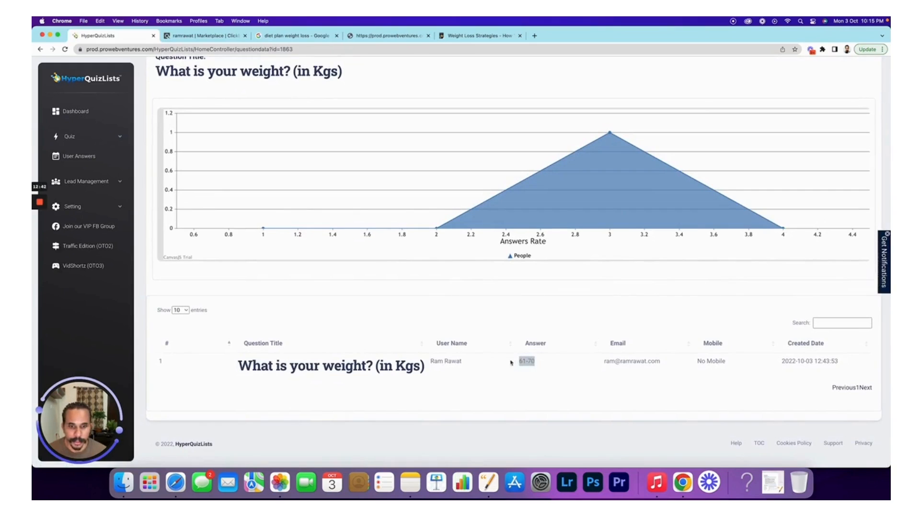
click(560, 366)
drag(464, 364, 429, 361)
drag(605, 363, 662, 363)
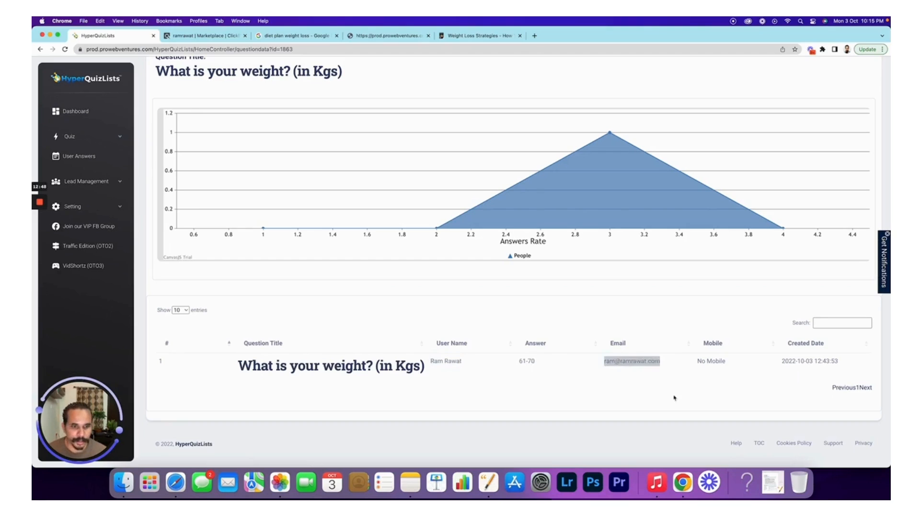
click(482, 324)
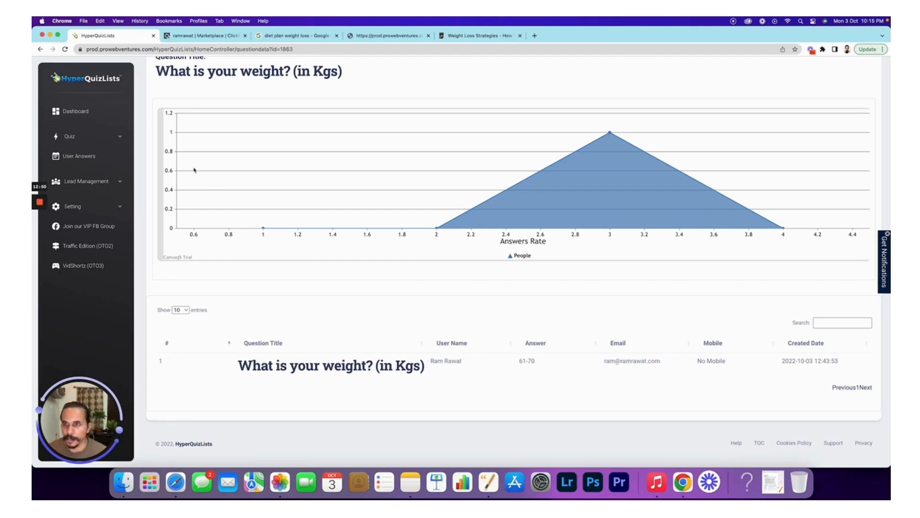
scroll(235, 192, up, 3)
click(40, 49)
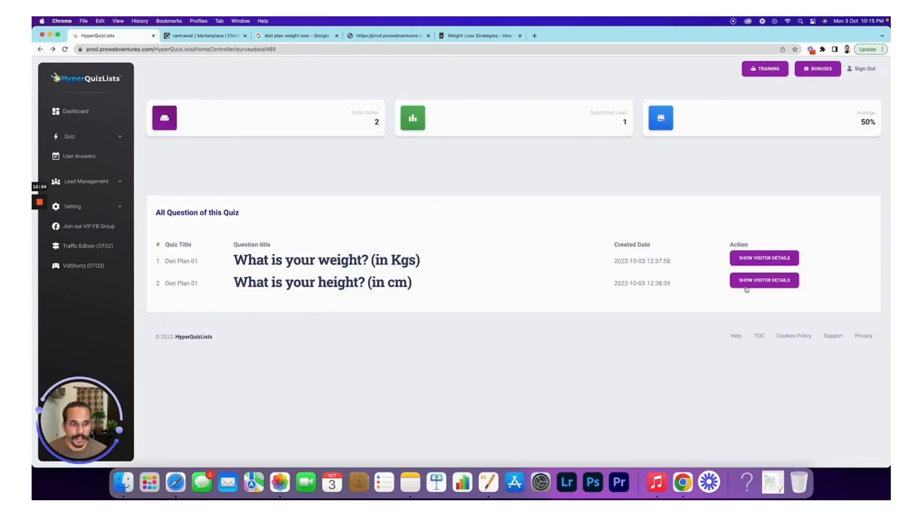
- Review the height question's answer of 160, then return to the User Answers overview
click(748, 282)
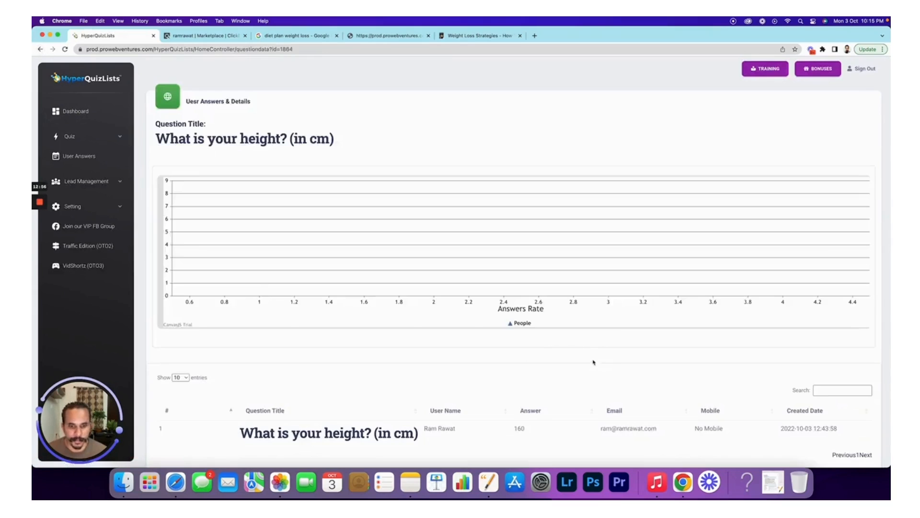
scroll(594, 363, down, 2)
drag(527, 383, 507, 386)
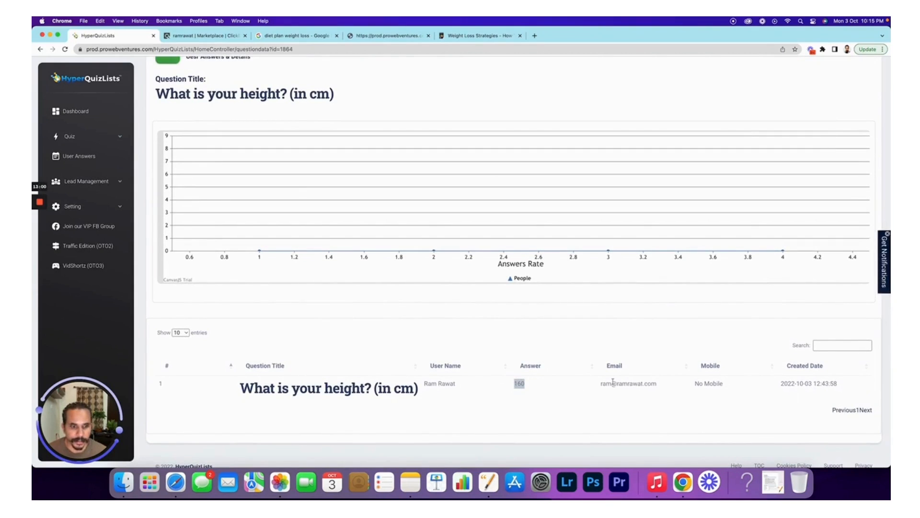
scroll(200, 94, up, 2)
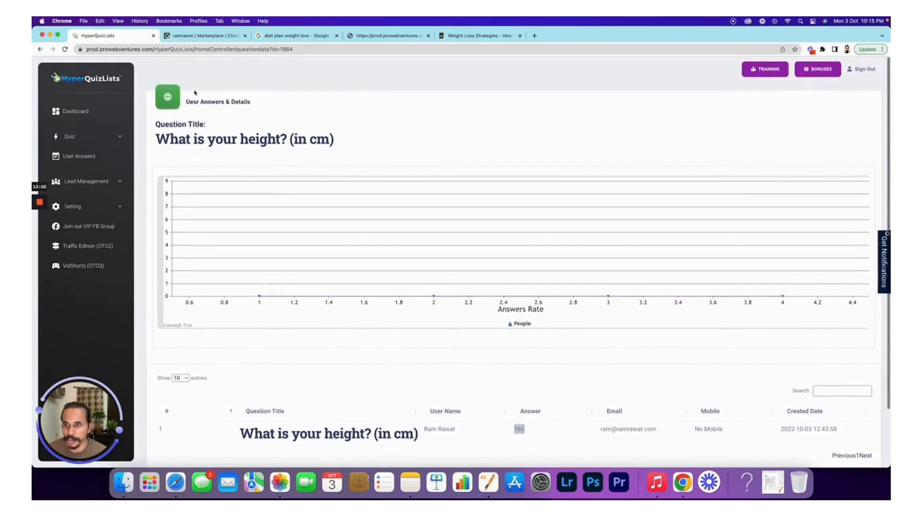
click(91, 159)
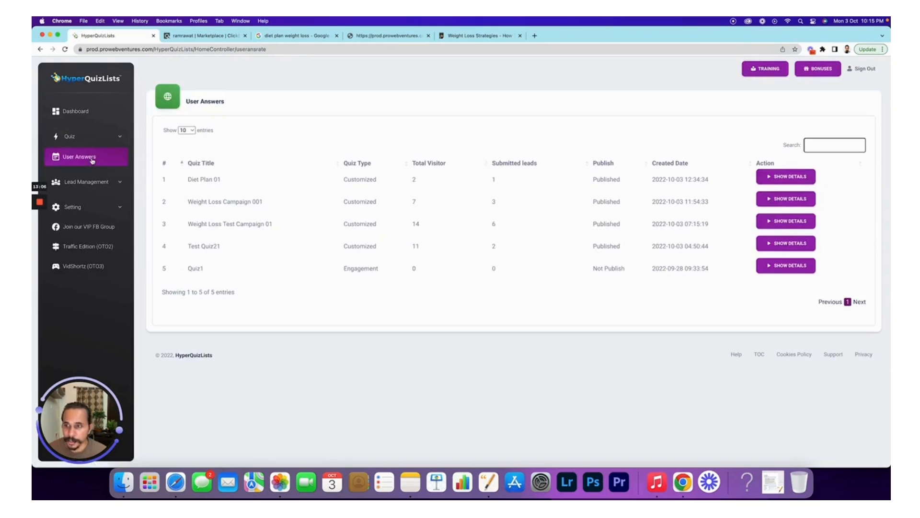
- Open the Automatic Email setup and select Diet Plan 01 as its quiz
click(120, 183)
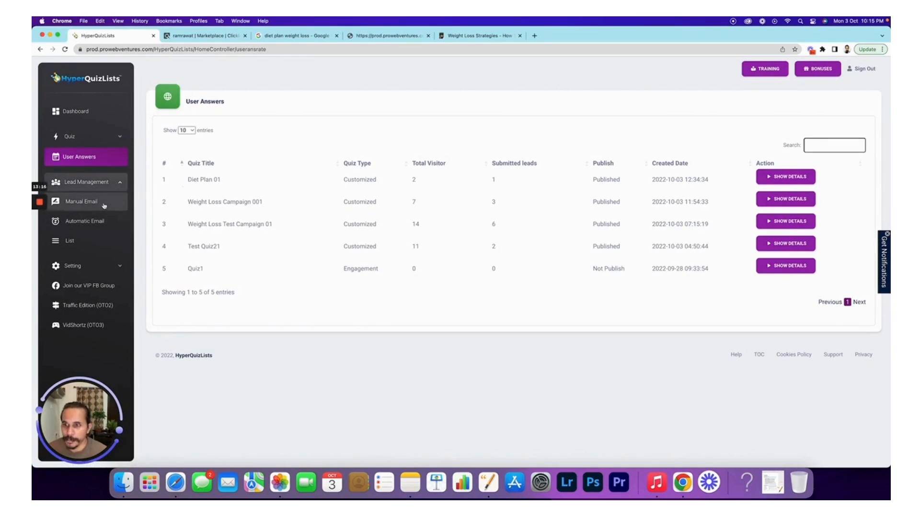
click(112, 268)
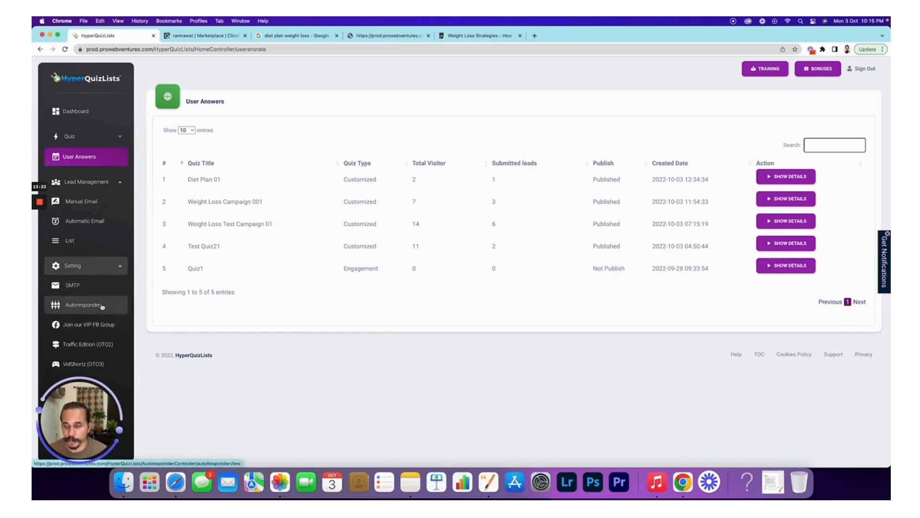
click(99, 221)
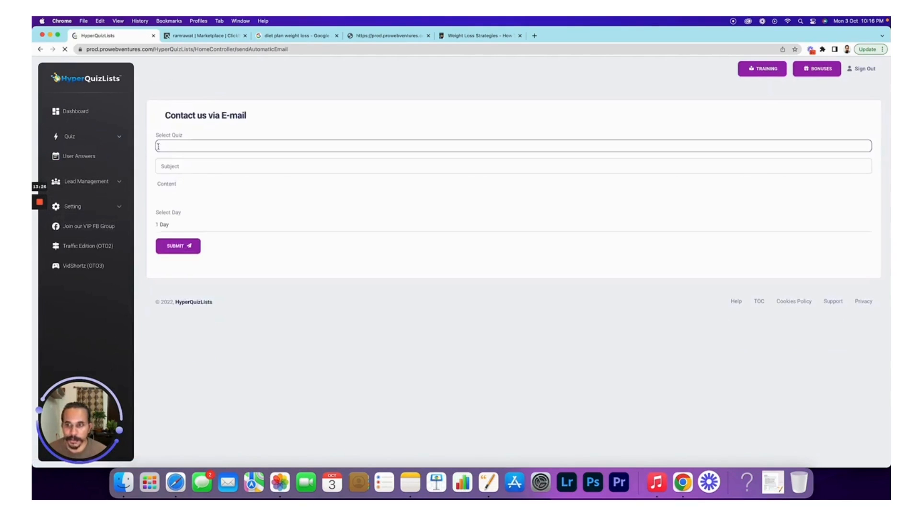
click(168, 146)
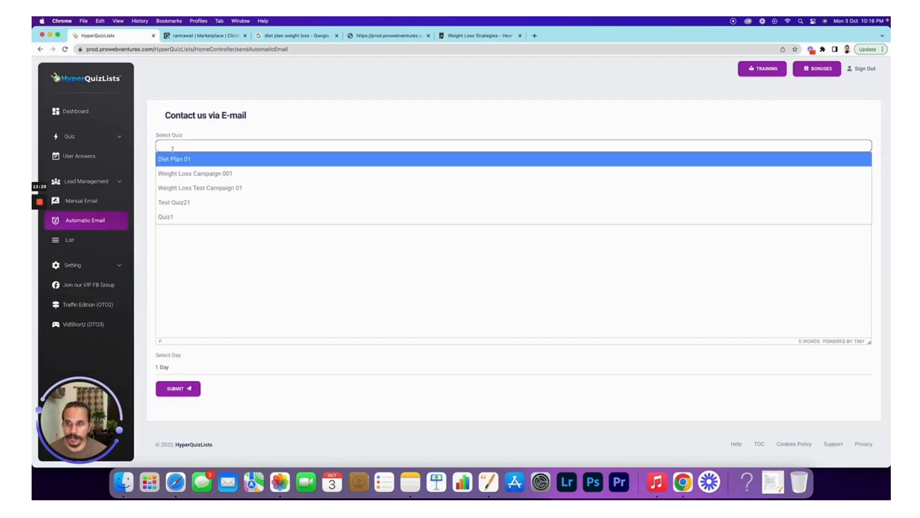
click(176, 158)
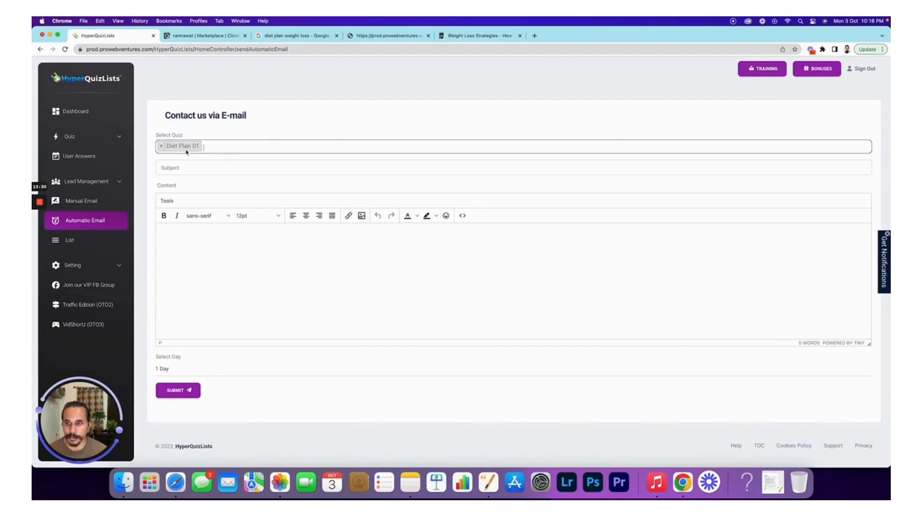
- Give the email subject and body 'Download Customised Diet Plan', keep the 1 Day delay, and submit
click(181, 167)
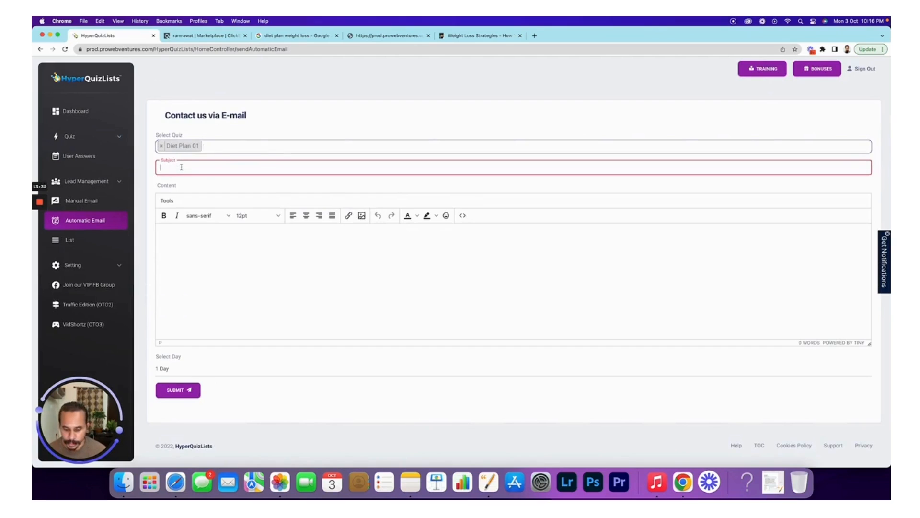
text(Download)
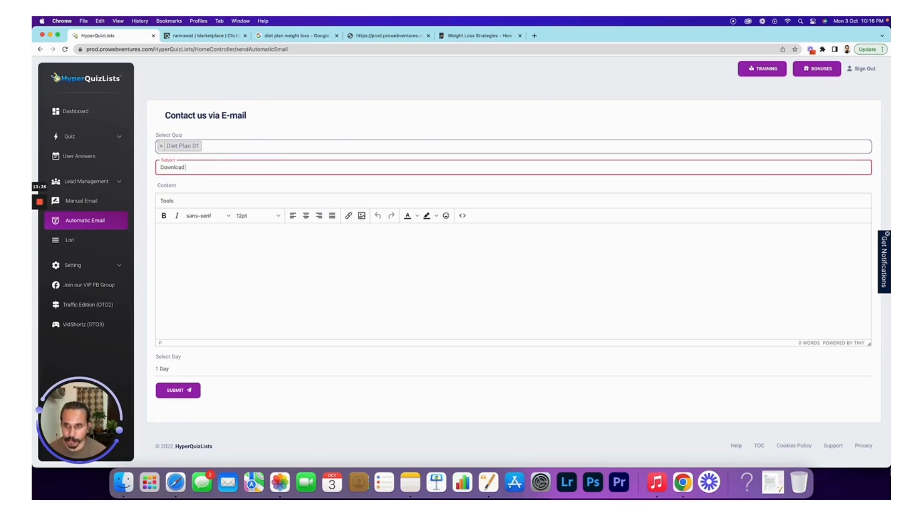
text( Customised Diet Plan)
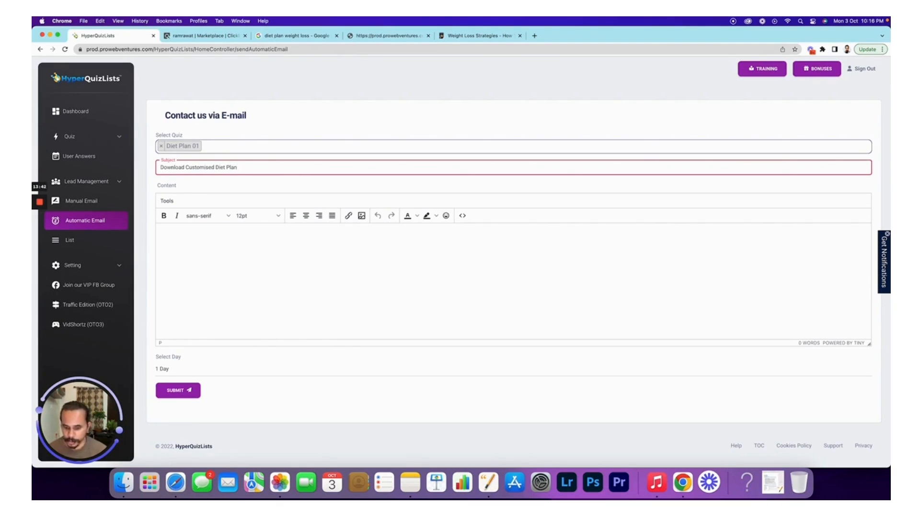
key(super+a)
key(super+c)
click(240, 250)
key(super+v)
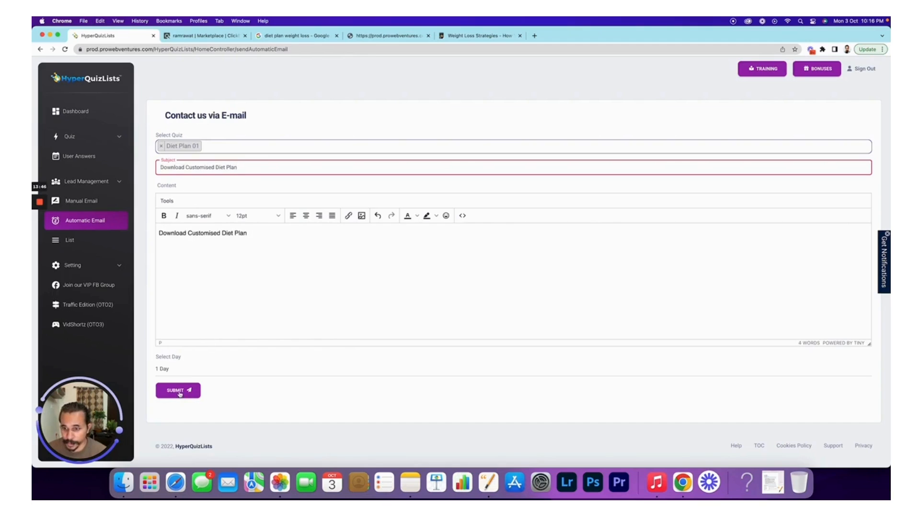
click(166, 374)
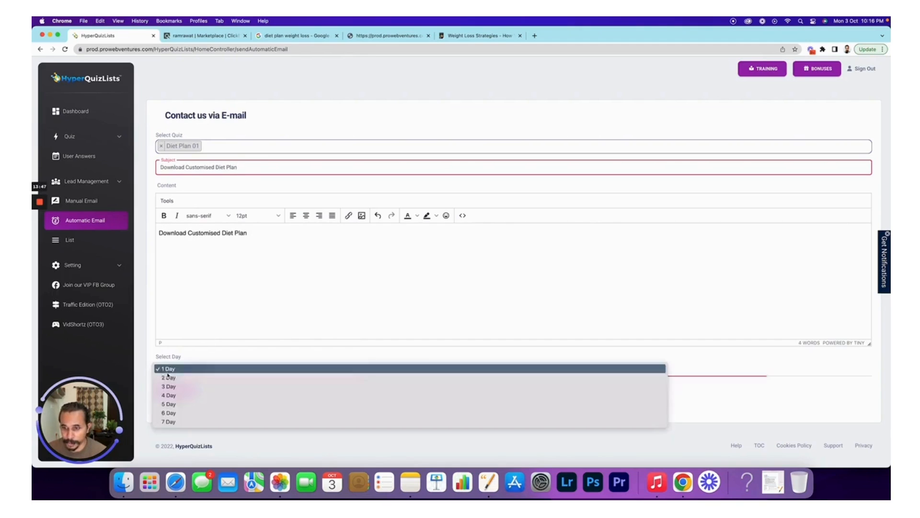
click(195, 357)
click(178, 391)
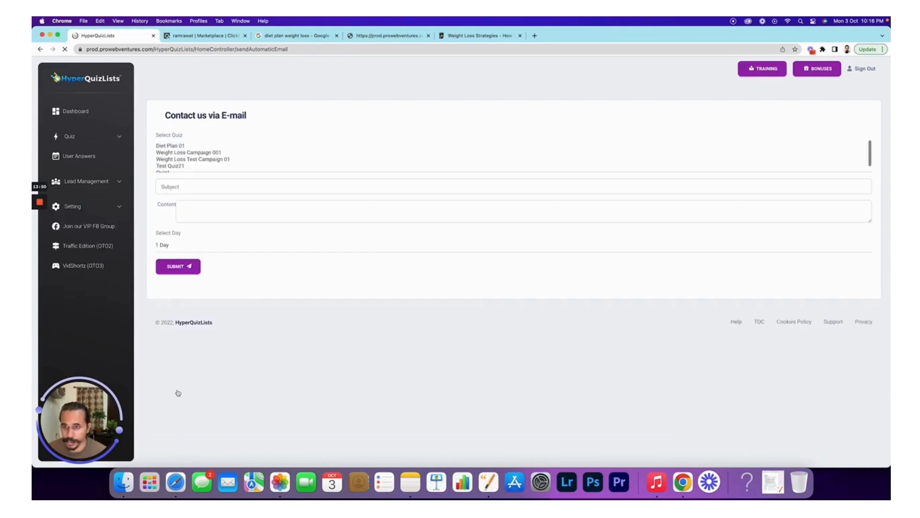
- Submit a 2 Day Diet Plan 01 email with subject and body 'Thanks for going through plan'
click(170, 151)
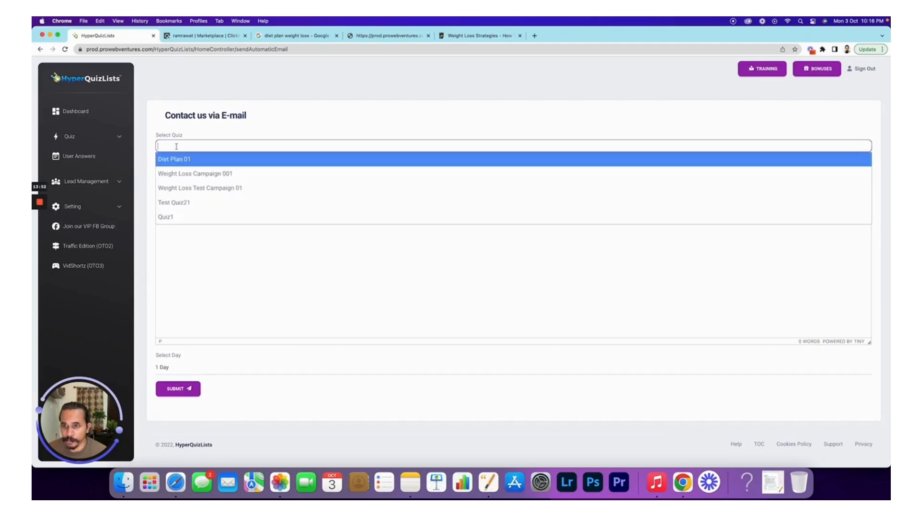
click(187, 161)
click(183, 168)
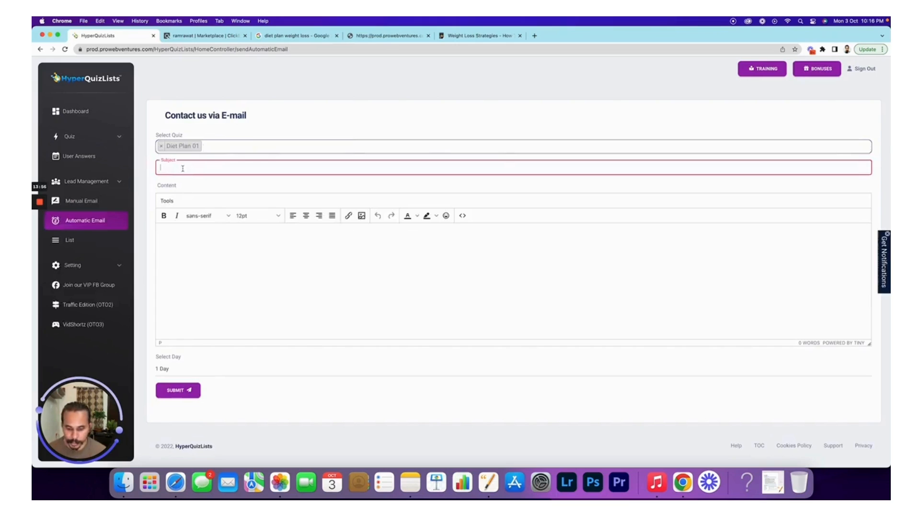
text(Thanks for going through pla)
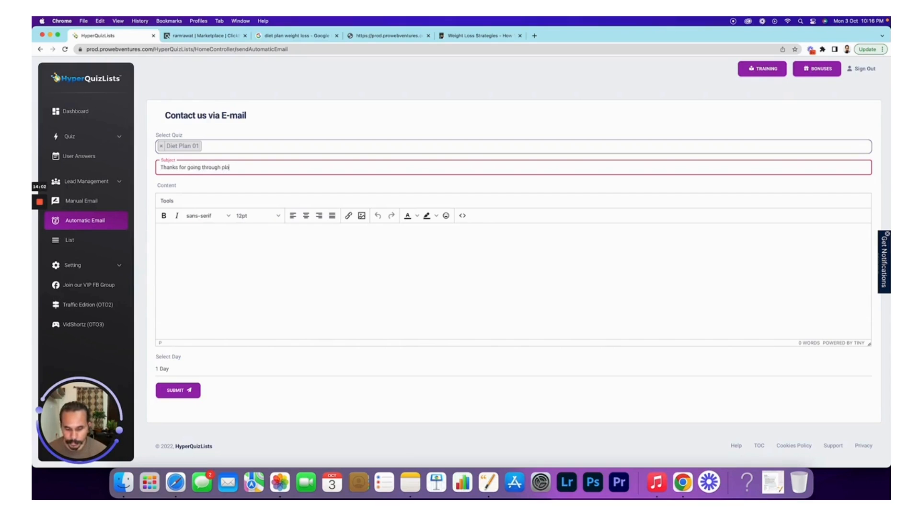
key(super+a)
key(super+c)
click(233, 240)
key(super+v)
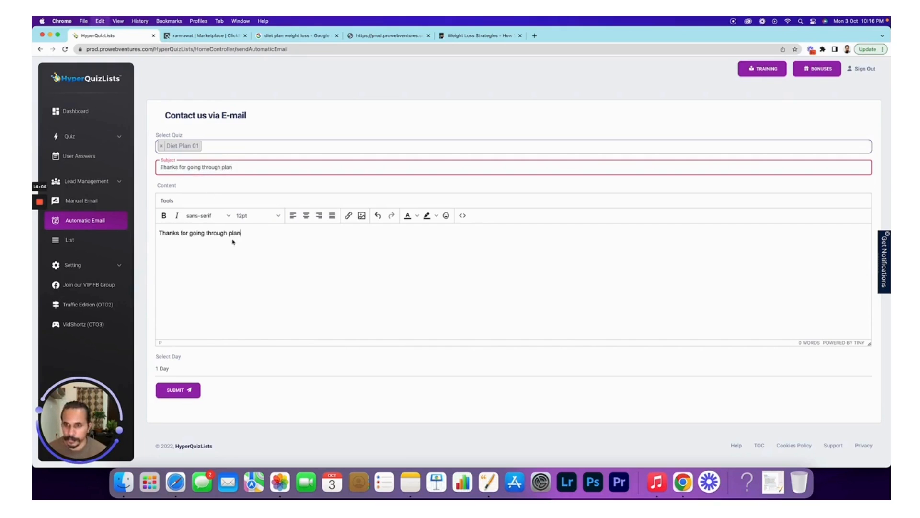
click(180, 370)
click(179, 384)
click(176, 391)
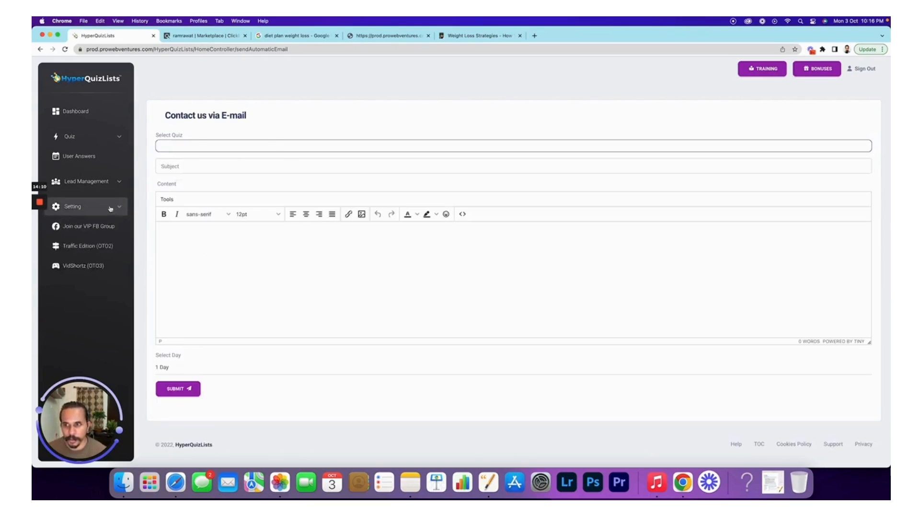
- Open Lead Management > List to check the two scheduled Diet Plan 01 emails
click(110, 182)
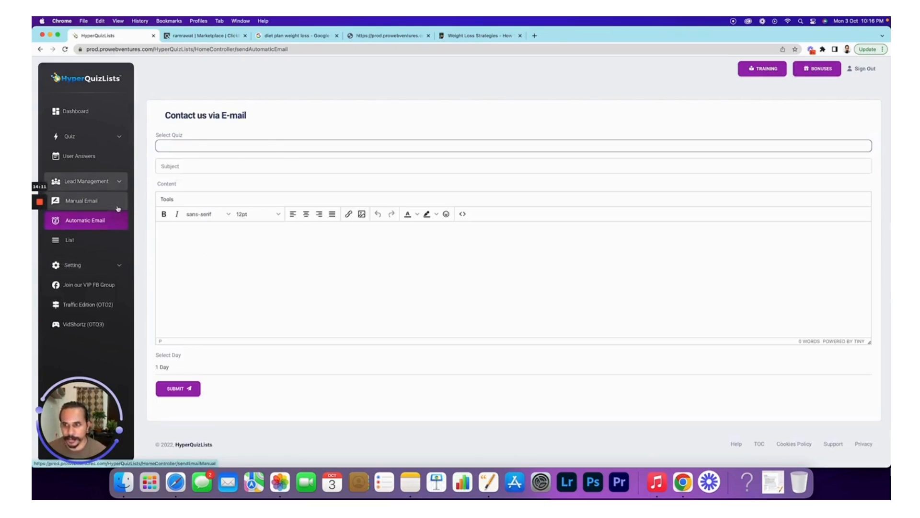
click(71, 241)
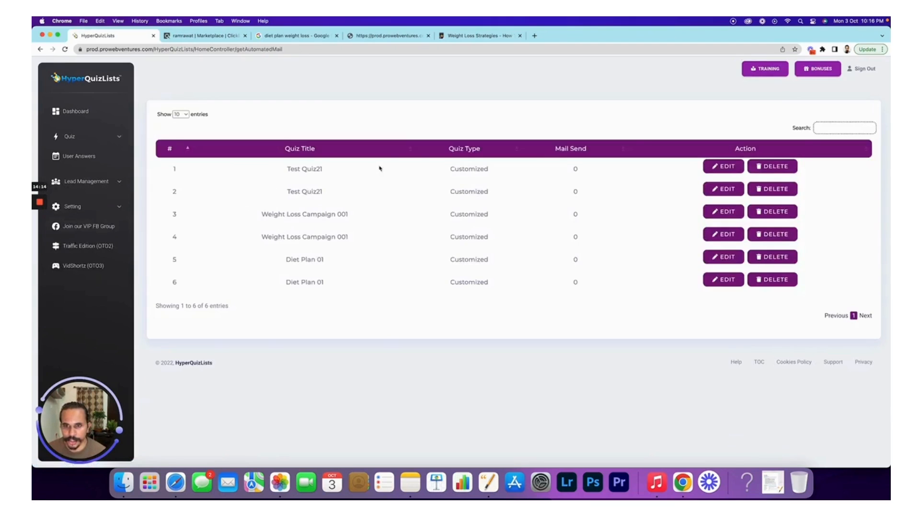
drag(317, 279, 287, 257)
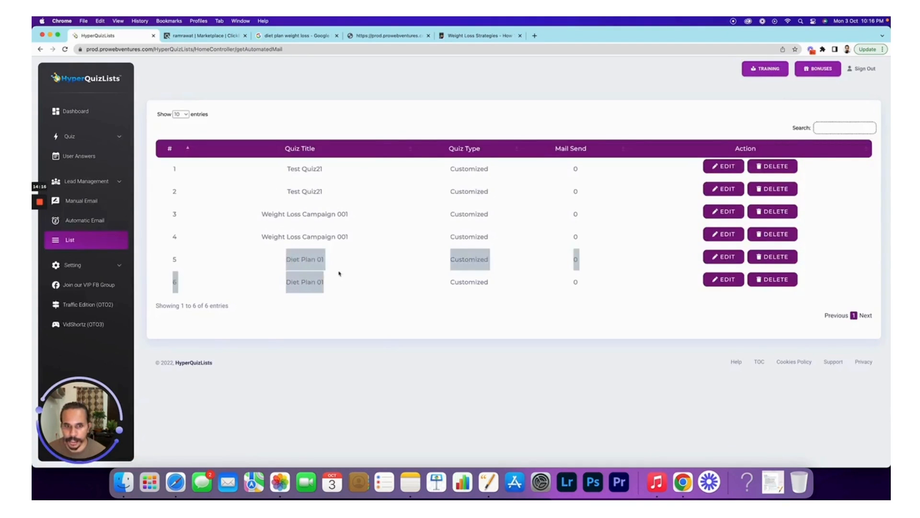
click(362, 273)
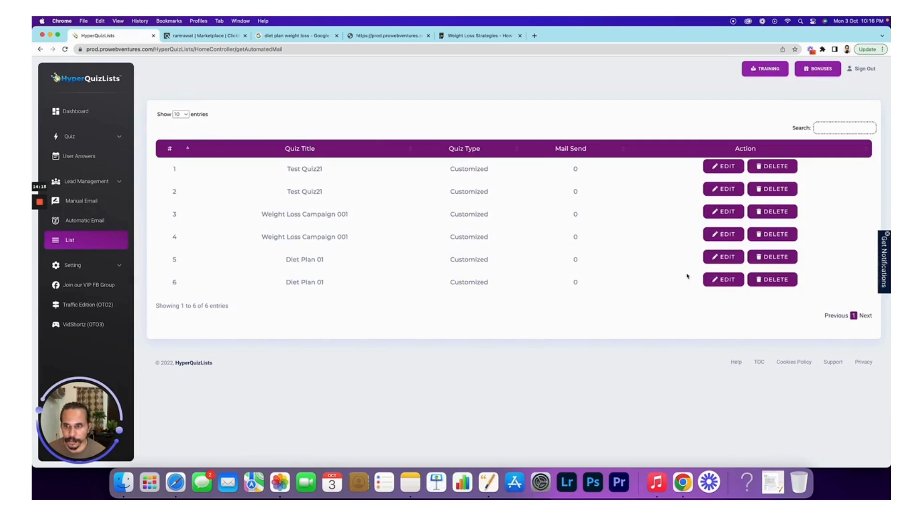
click(113, 119)
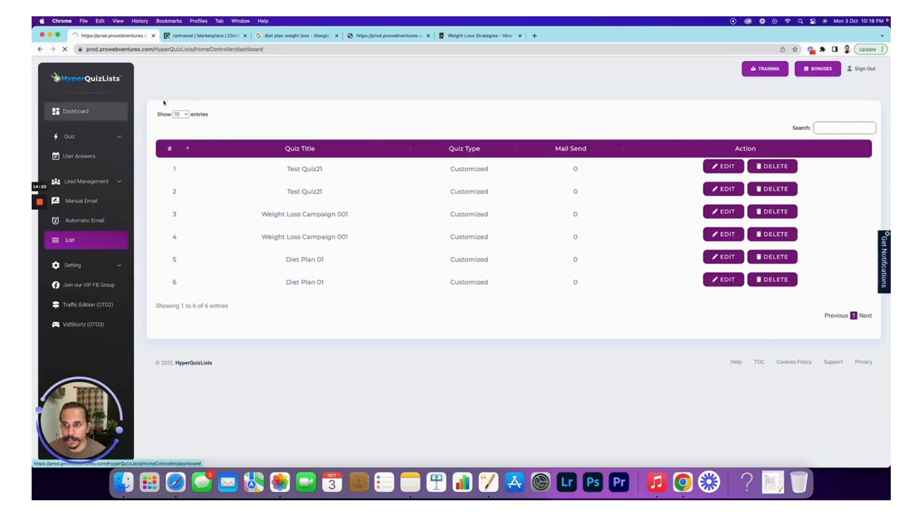
- Scroll the dashboard's Quiz Table, Quiz Activity and Top Leads, checking Diet Plan 01's 2 views and 1 lead
scroll(441, 282, down, 5)
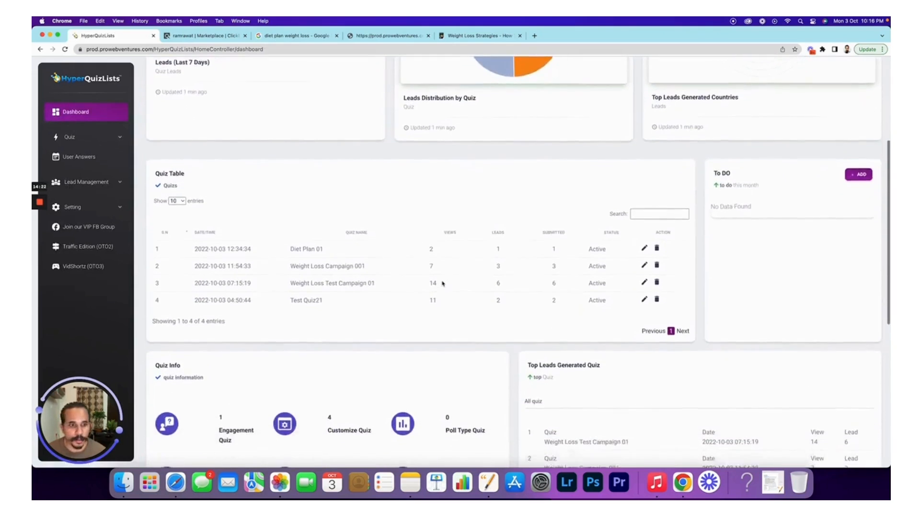
scroll(443, 283, down, 6)
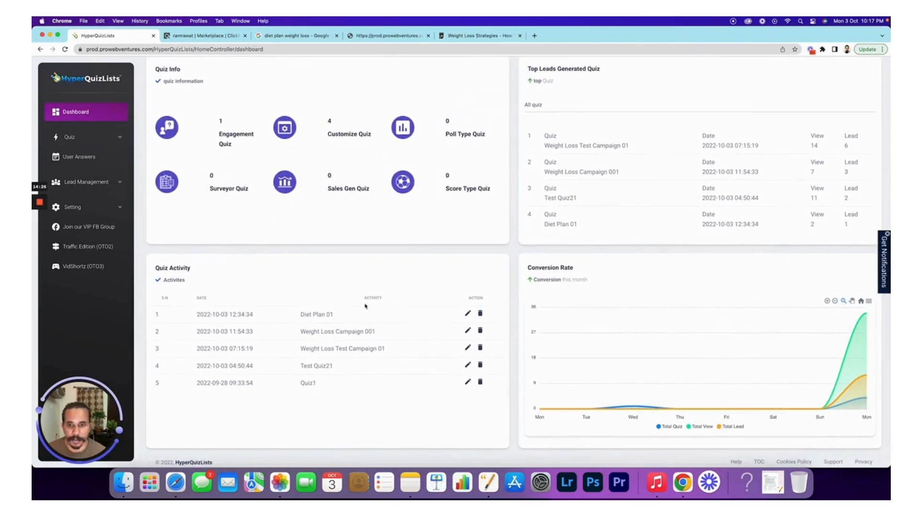
drag(334, 310, 301, 311)
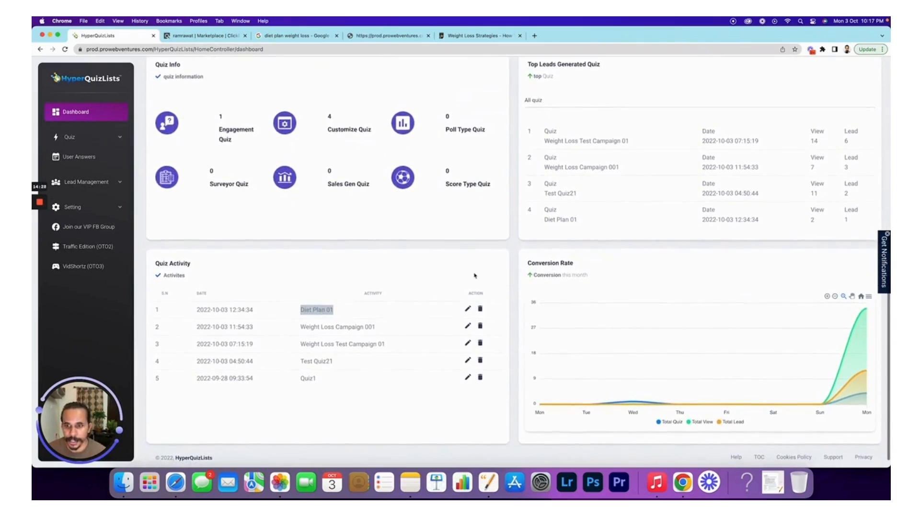
scroll(475, 277, down, 1)
scroll(690, 235, up, 2)
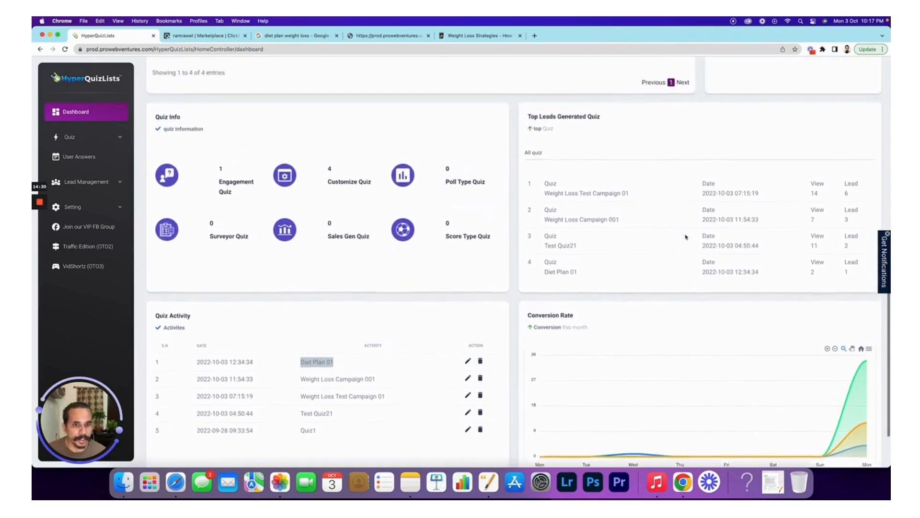
click(545, 304)
drag(545, 303, 585, 306)
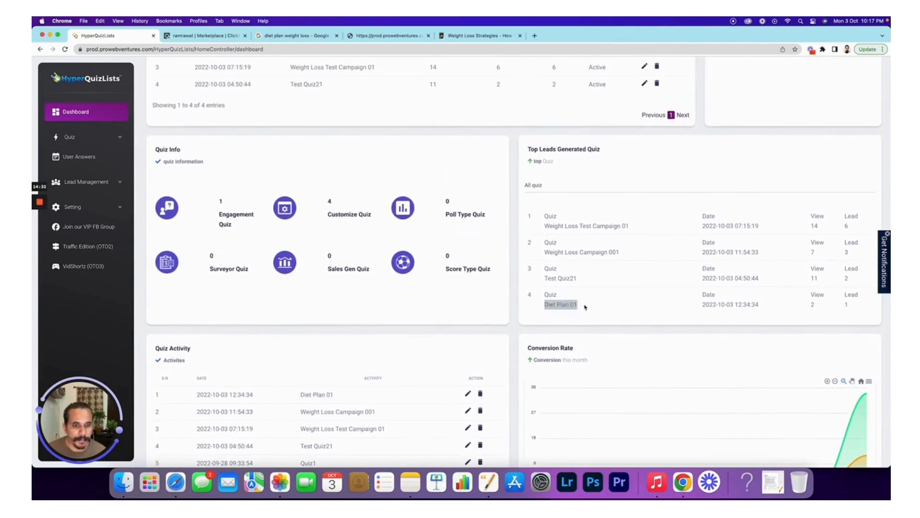
drag(811, 305, 852, 307)
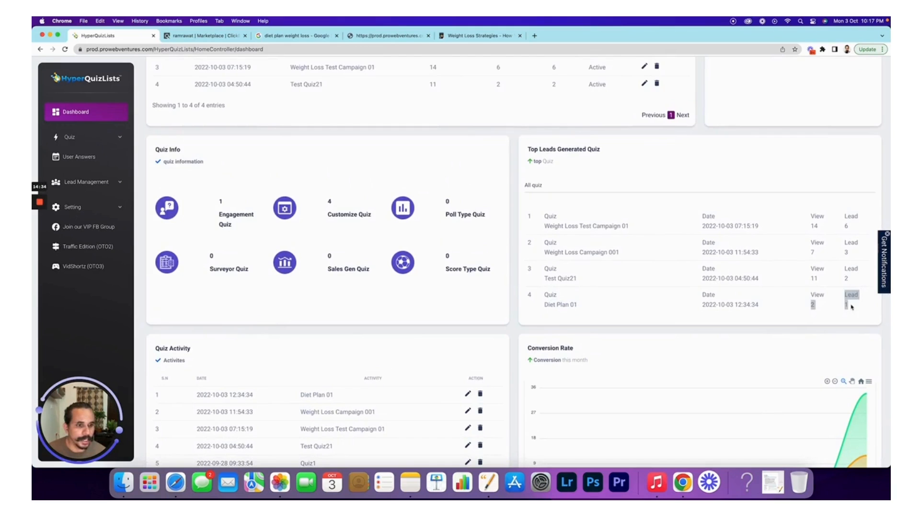
click(854, 309)
scroll(276, 254, up, 4)
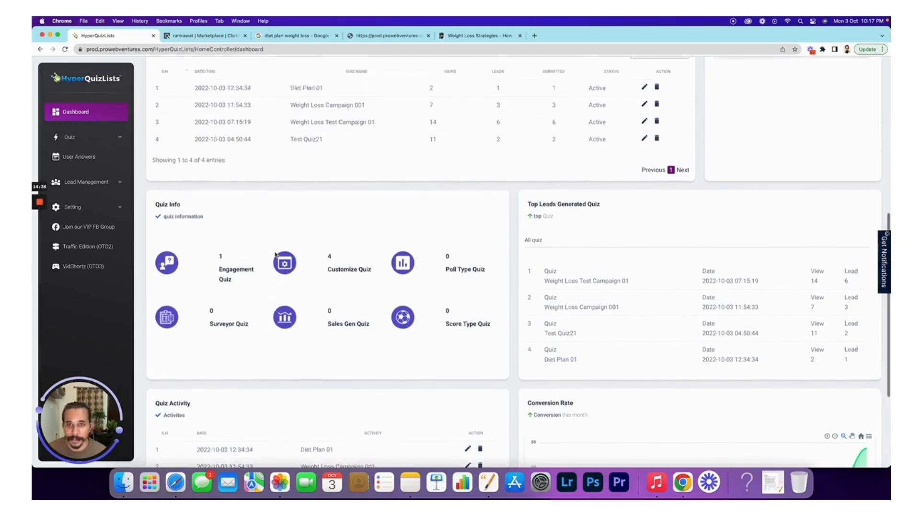
scroll(276, 254, up, 4)
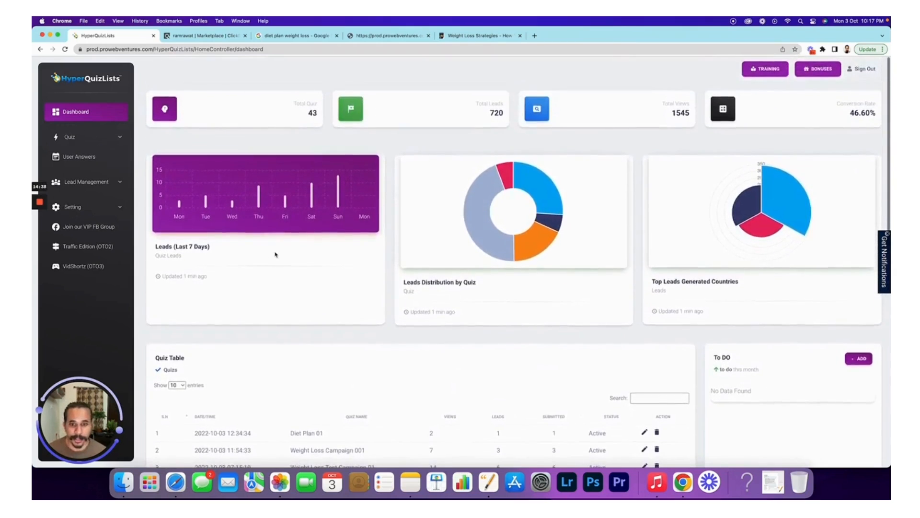